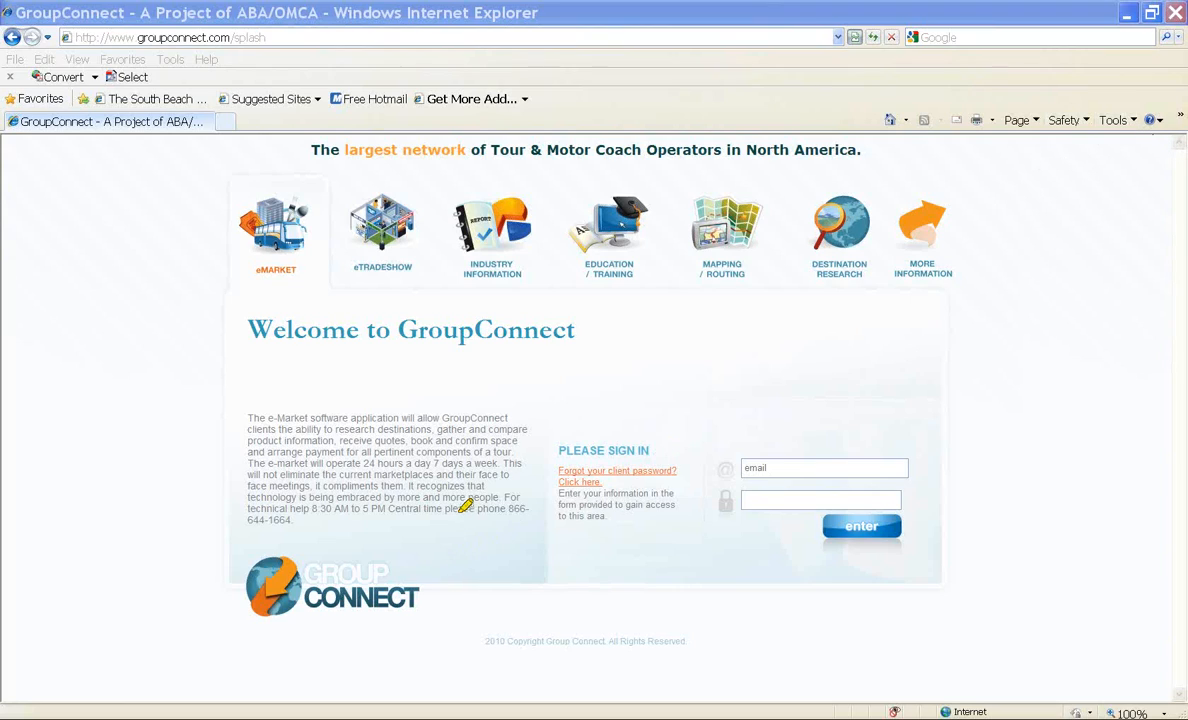
Step: Sign in to the eMarket with the suggested account e-mail and the account password
drag(447, 509, 545, 508)
drag(243, 519, 300, 519)
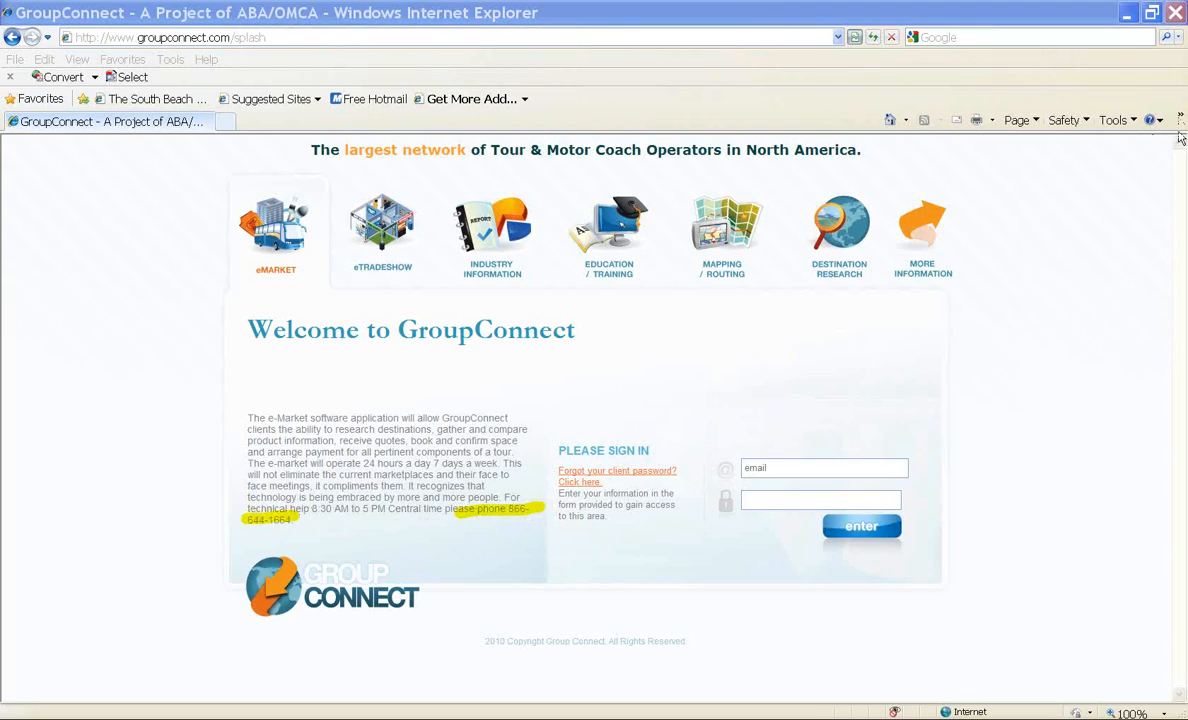
click(1079, 234)
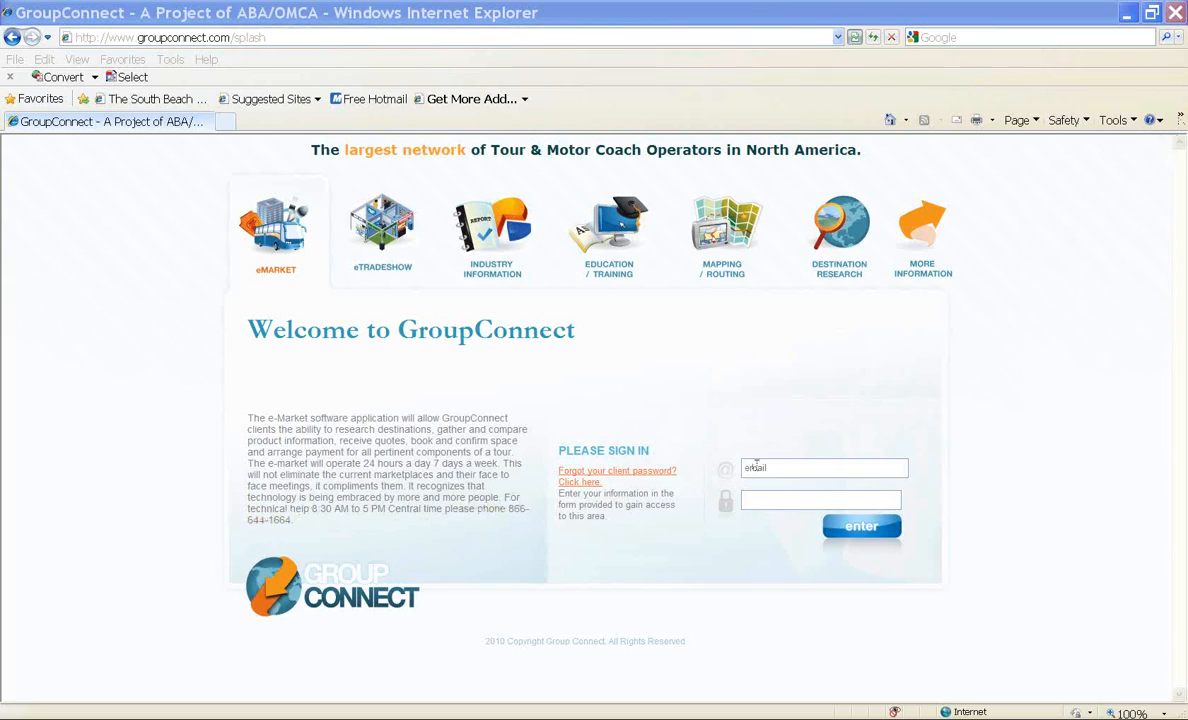
click(780, 466)
text(j)
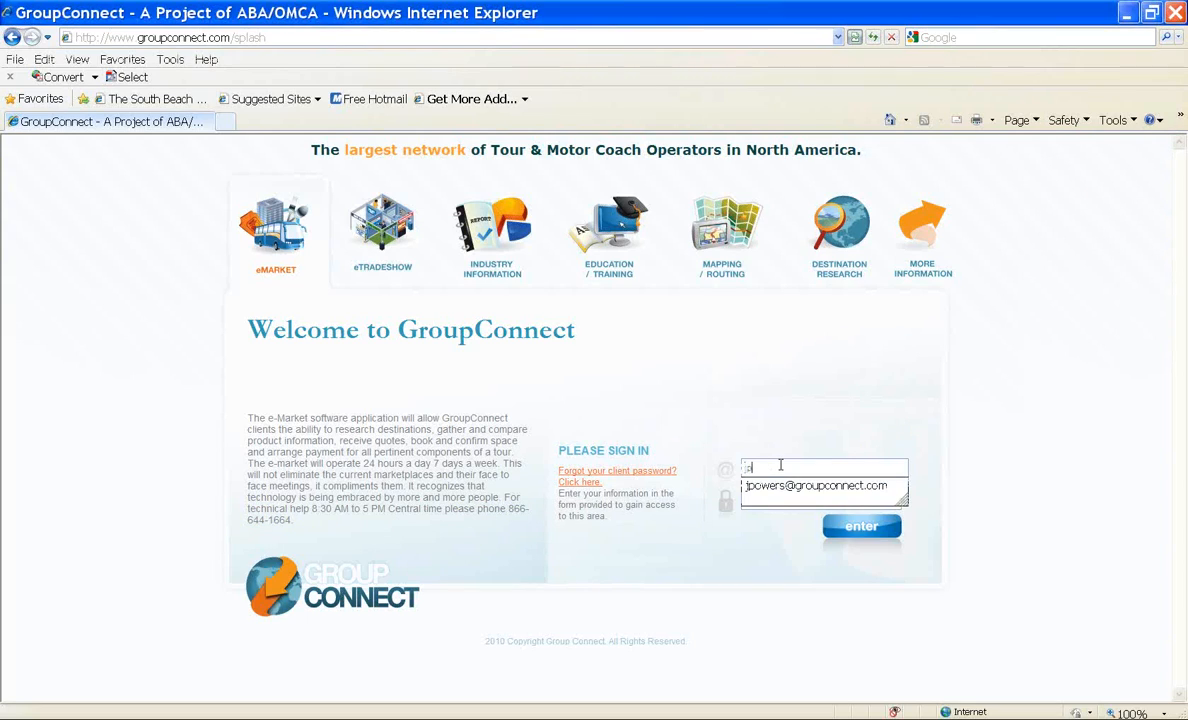
text(power)
key(Down)
key(Tab)
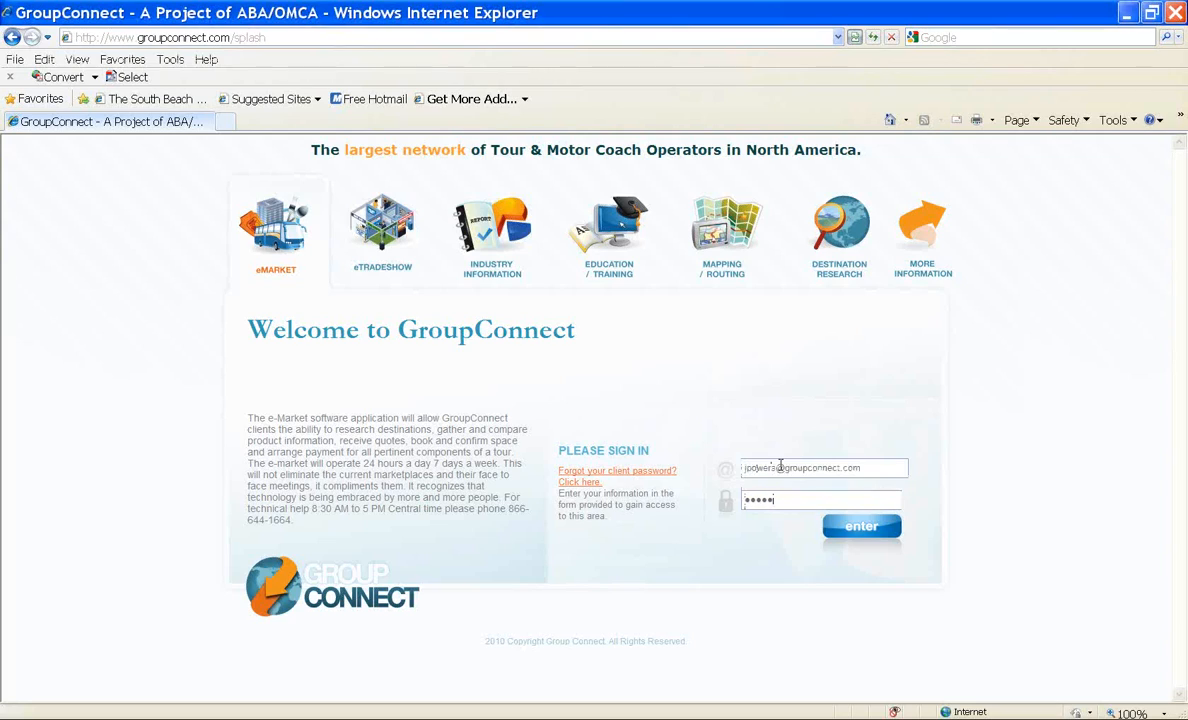
key(Return)
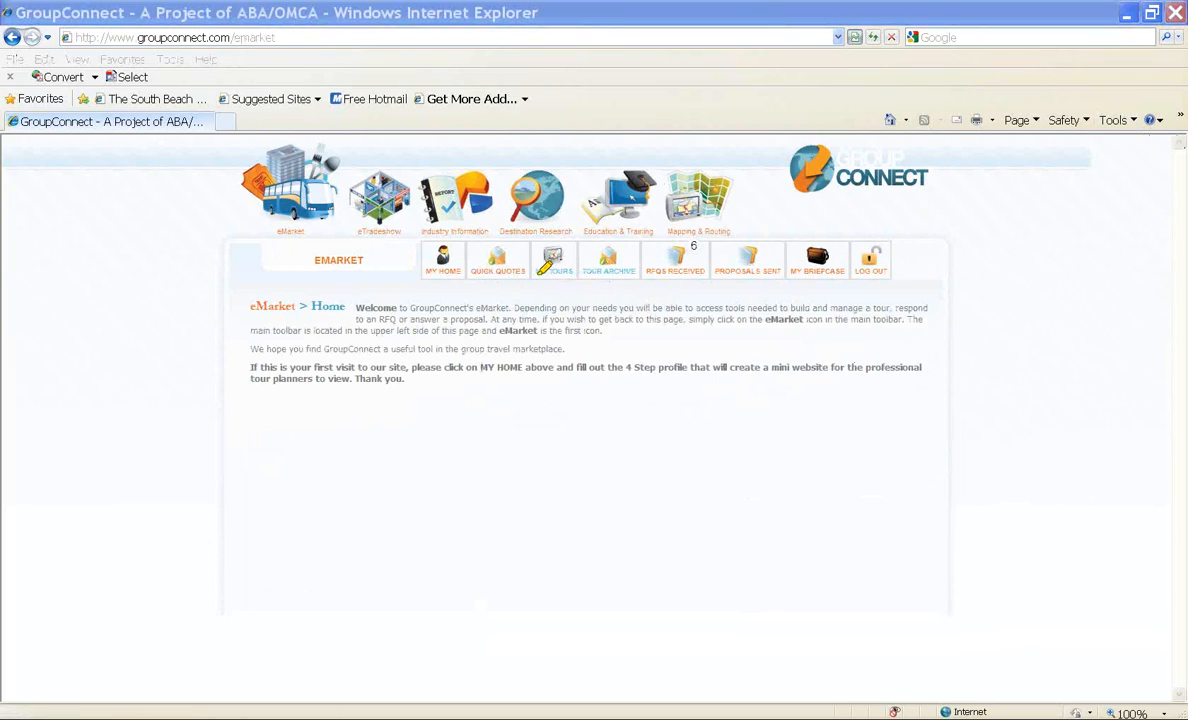
Step: From My Tours, start a new tour named Lancaster
mouse_move(510, 284)
mouse_down()
mouse_move(572, 282)
mouse_move(530, 242)
mouse_move(512, 268)
mouse_move(540, 288)
mouse_move(565, 268)
mouse_up()
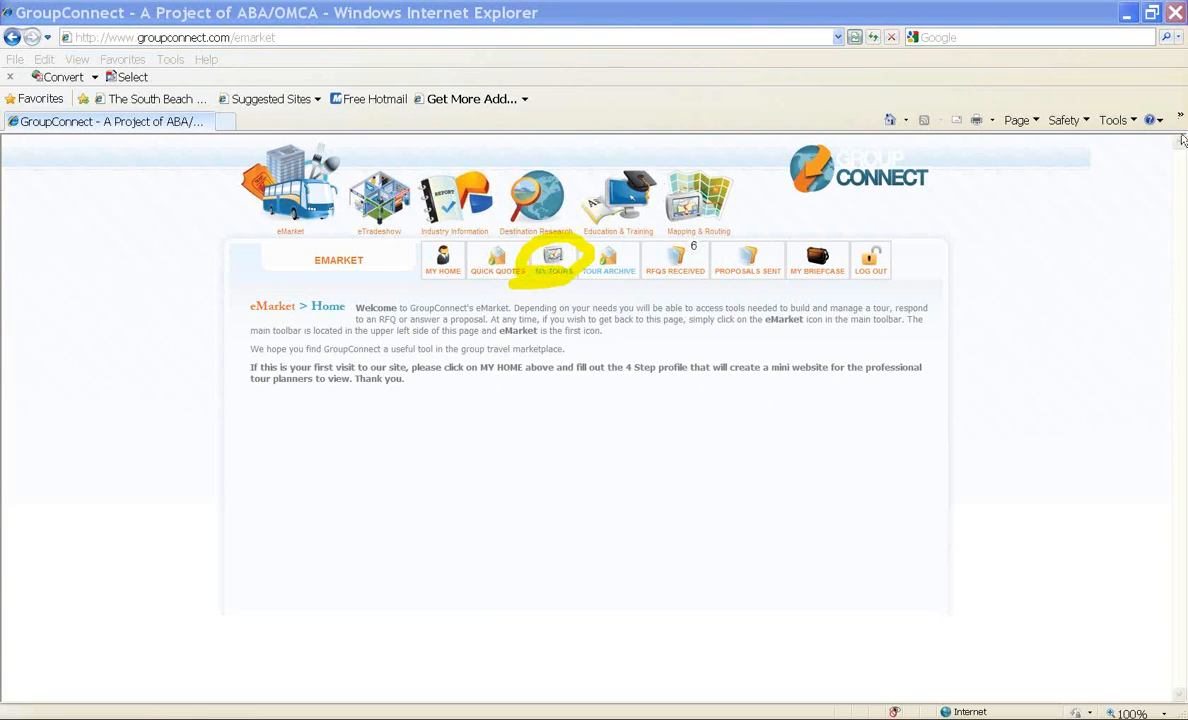
click(550, 268)
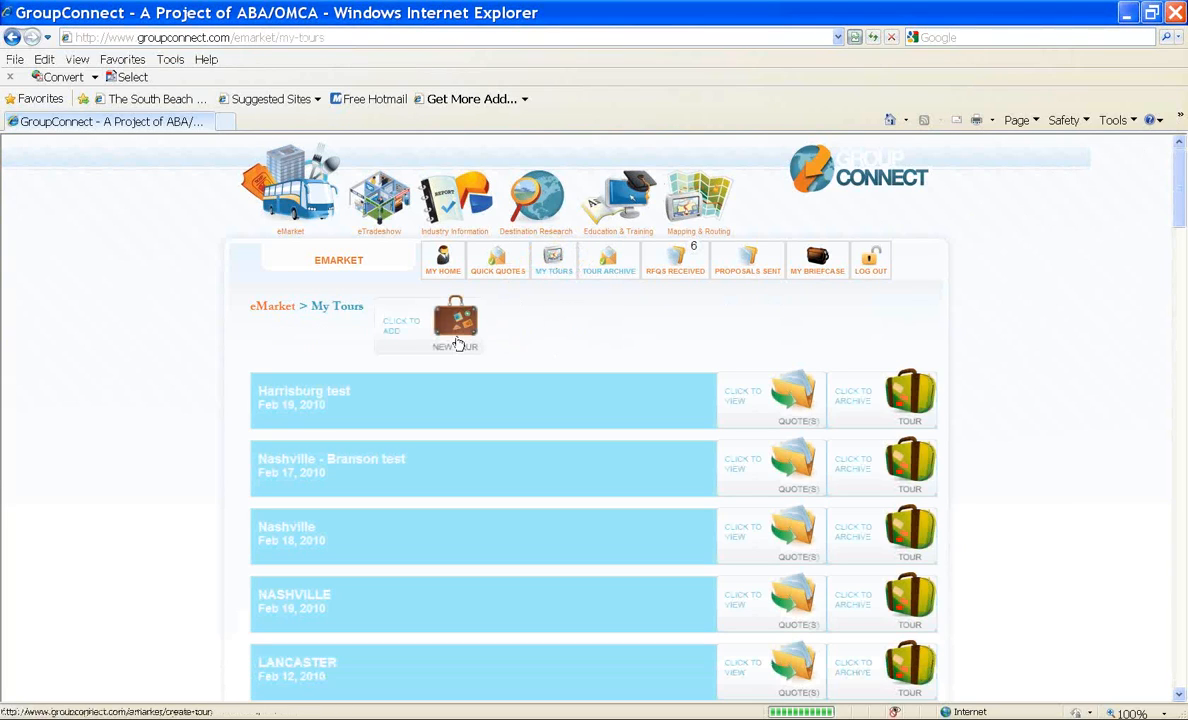
click(438, 313)
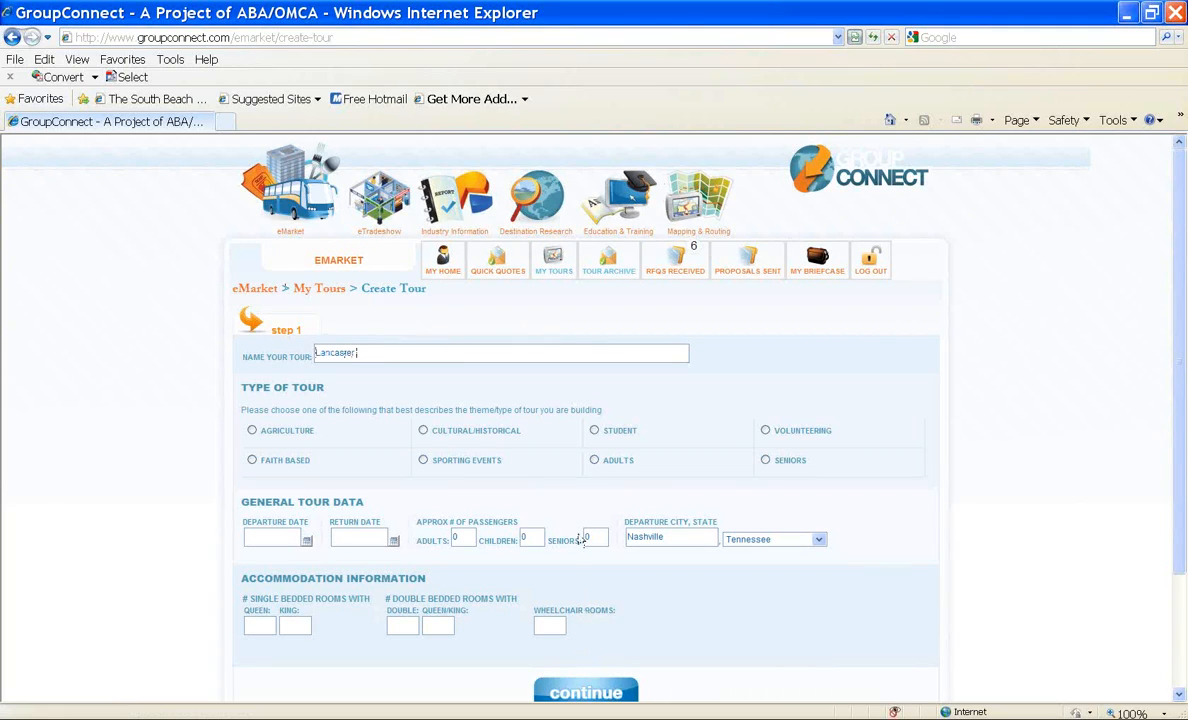
Step: Make it an Adults tour, Feb 25–28 2010, with 40 adults, 3 seniors, 20 double rooms
click(595, 460)
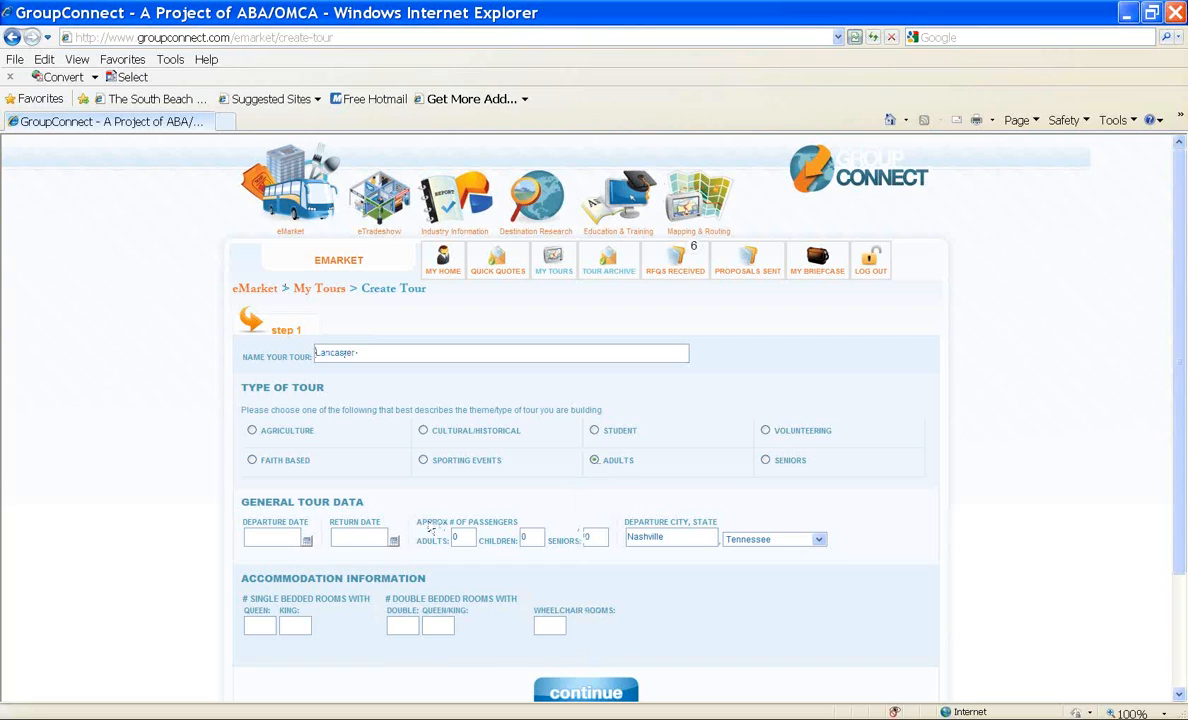
click(306, 540)
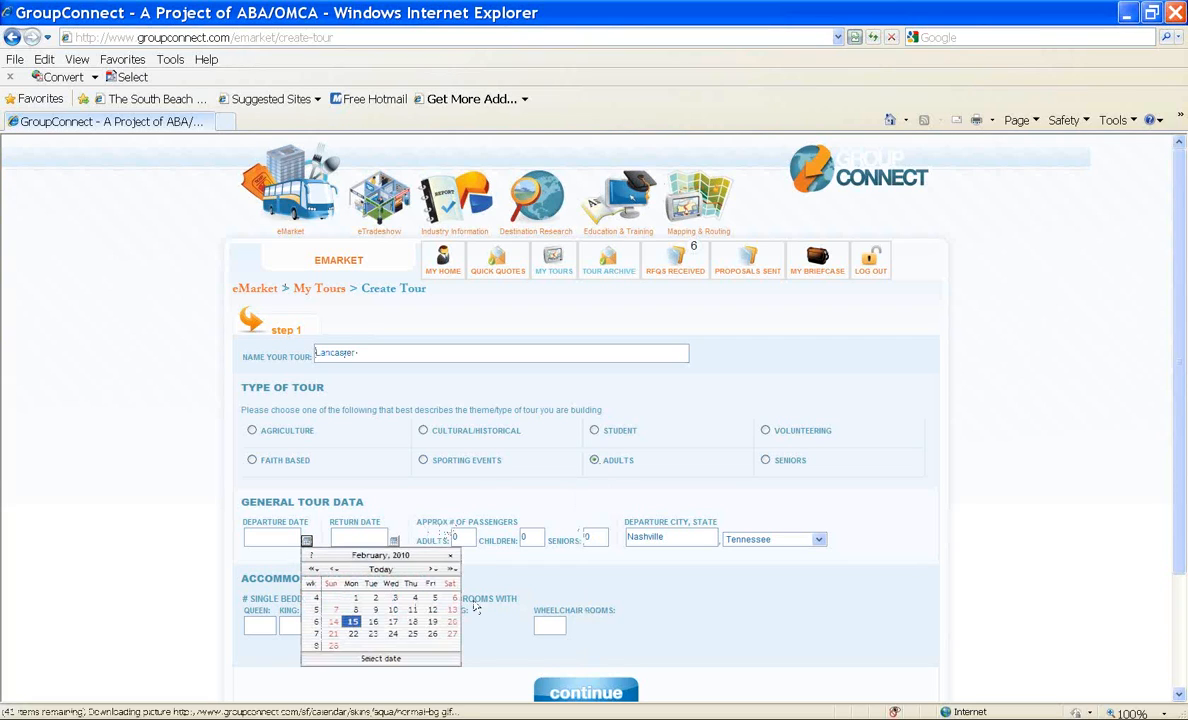
click(413, 634)
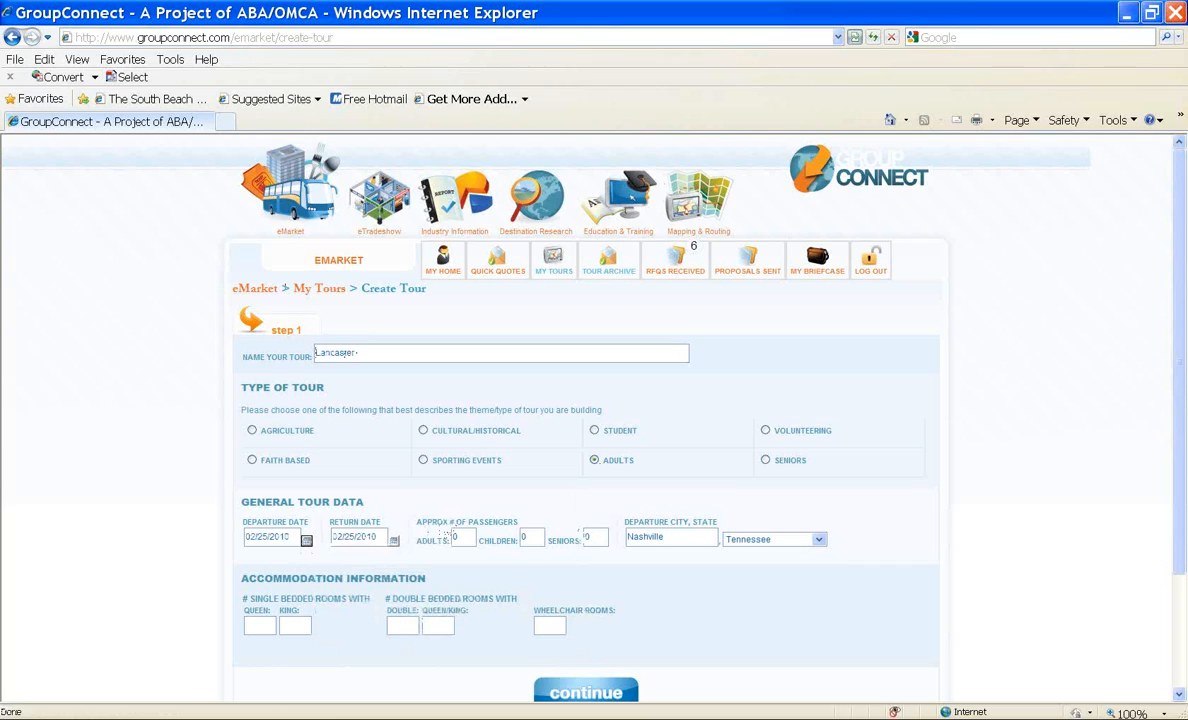
click(394, 541)
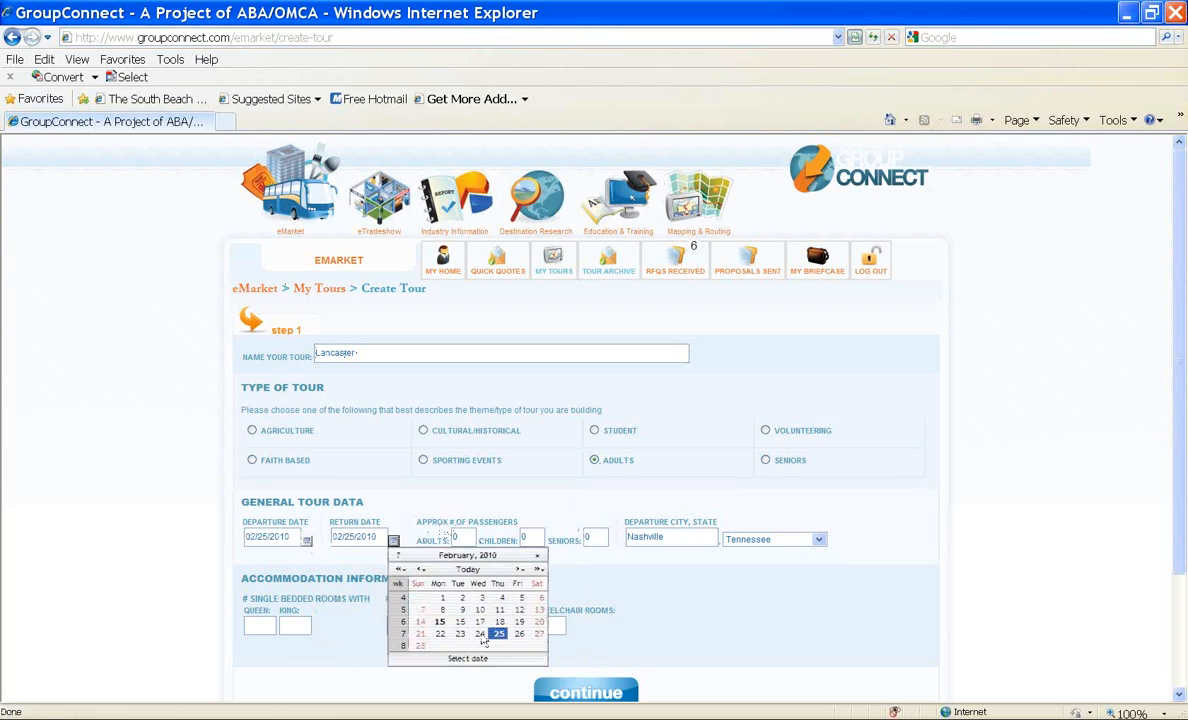
click(420, 646)
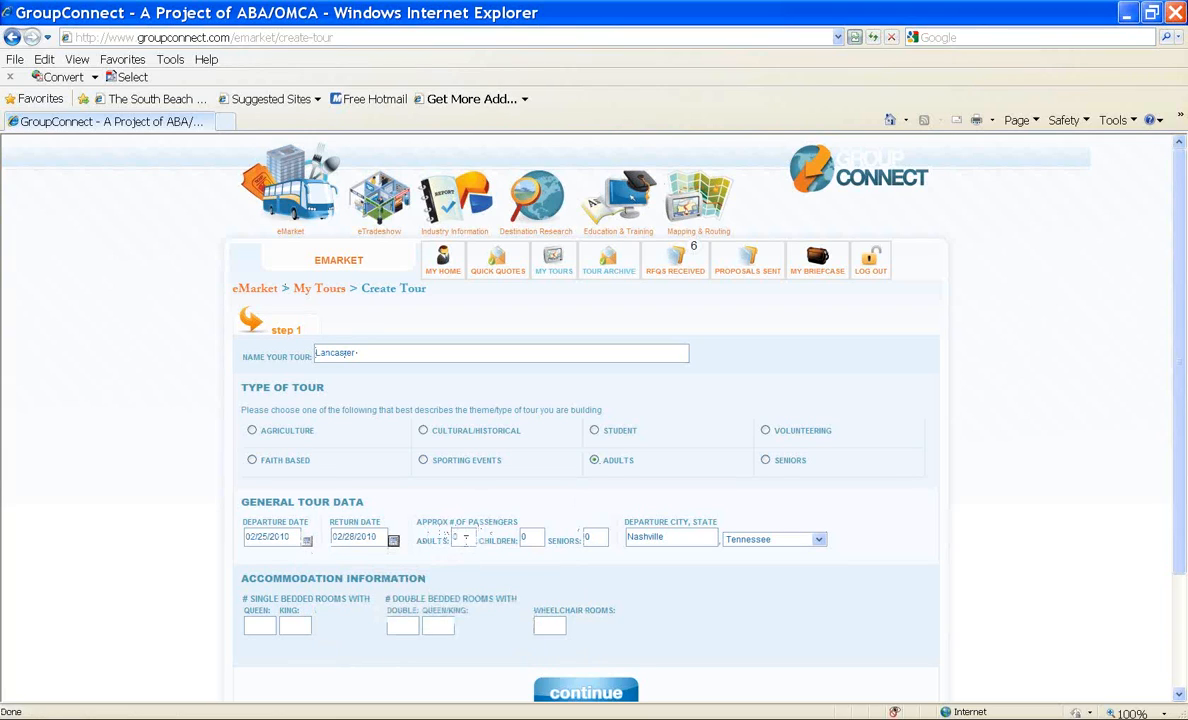
drag(466, 539, 440, 543)
key(Tab)
key(Tab)
click(402, 625)
click(585, 691)
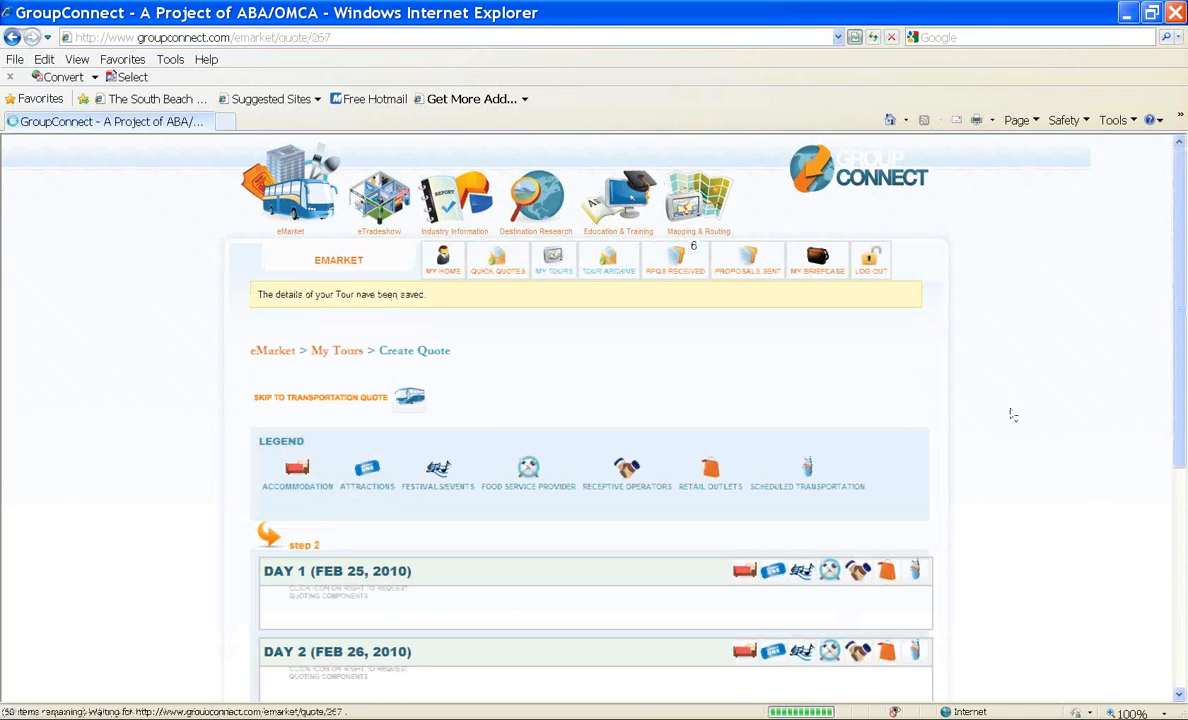
Step: Add an accommodation request row to Day 1 (Feb 25, 2010) of the quote
scroll(1183, 314, down, 3)
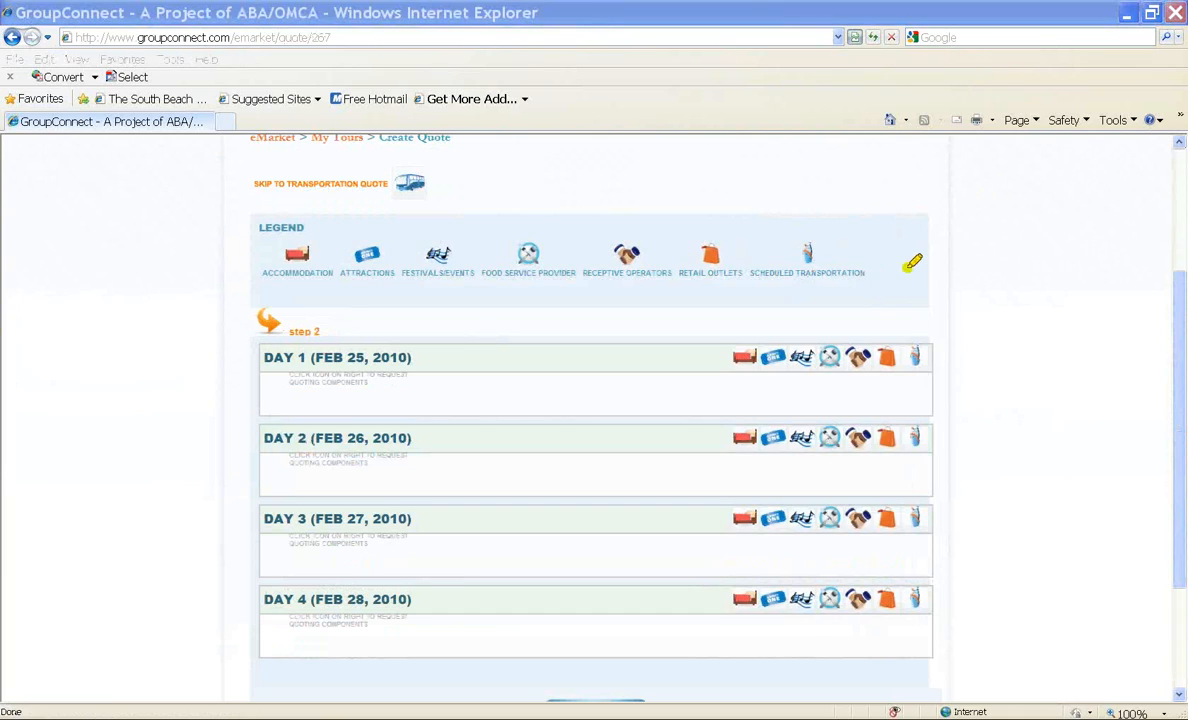
drag(910, 267, 740, 276)
drag(630, 276, 220, 278)
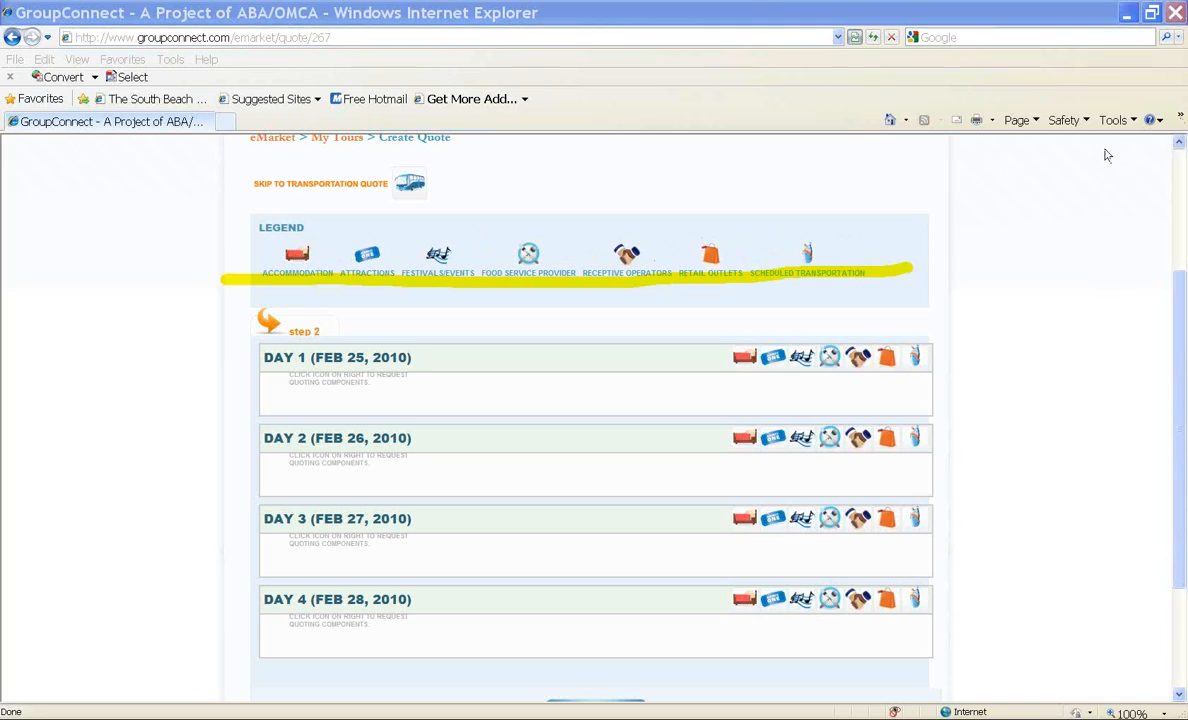
click(746, 358)
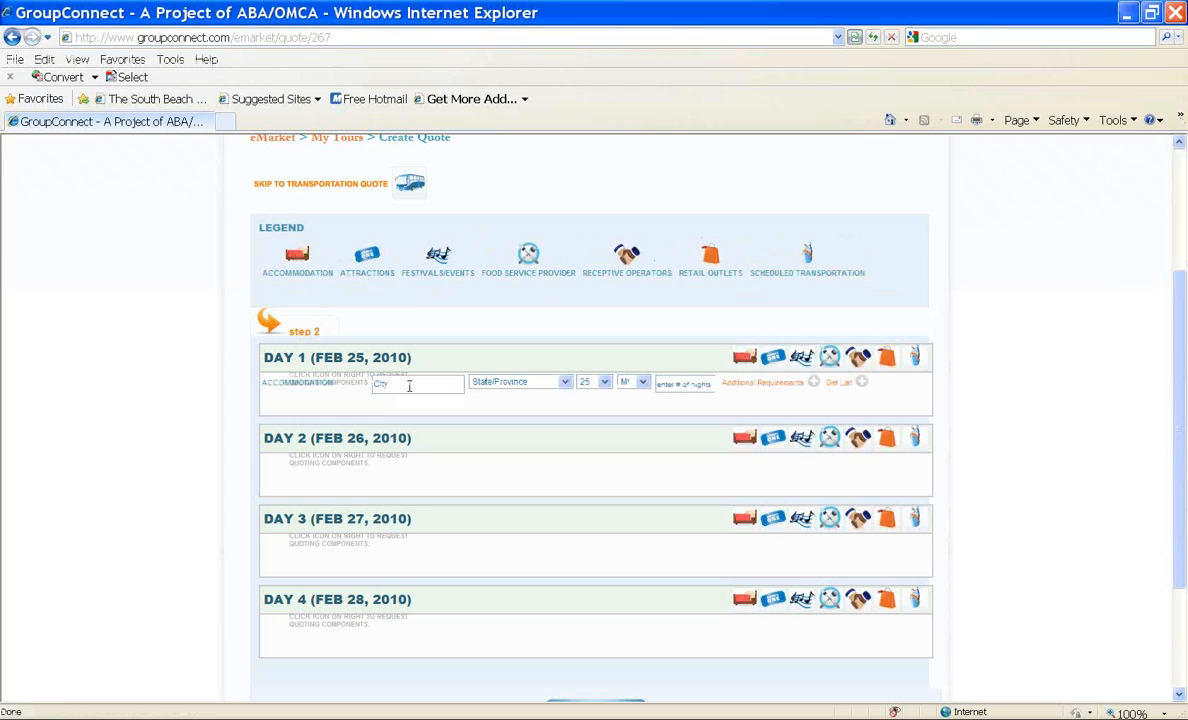
Step: Set the Day 1 accommodation to Lancaster, Pennsylvania for 3 nights
drag(408, 385, 317, 386)
key(BackSpace)
text(Lancaster)
key(Tab)
key(p)
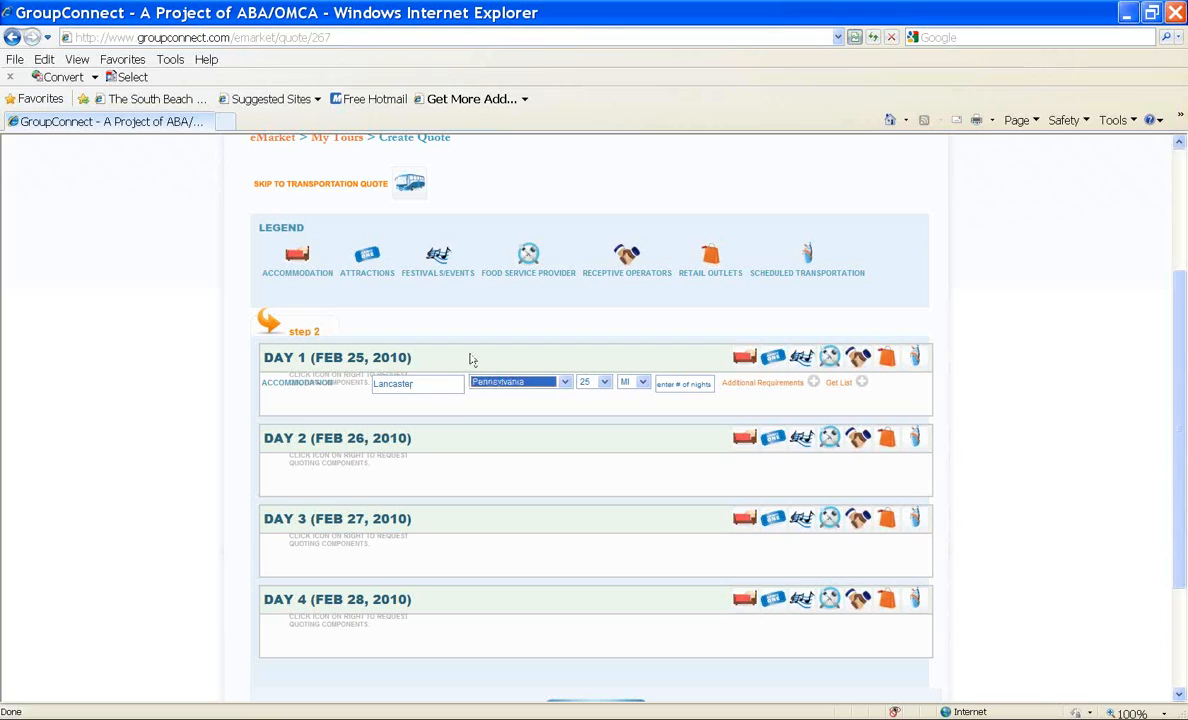
click(677, 383)
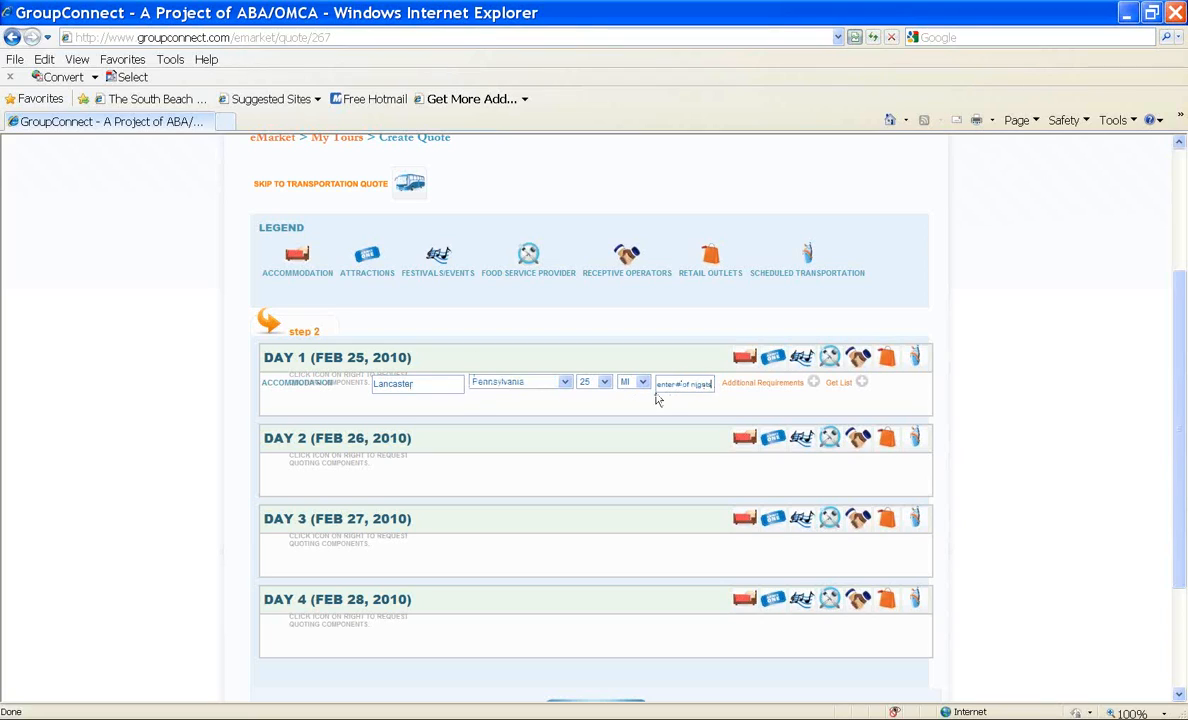
click(709, 384)
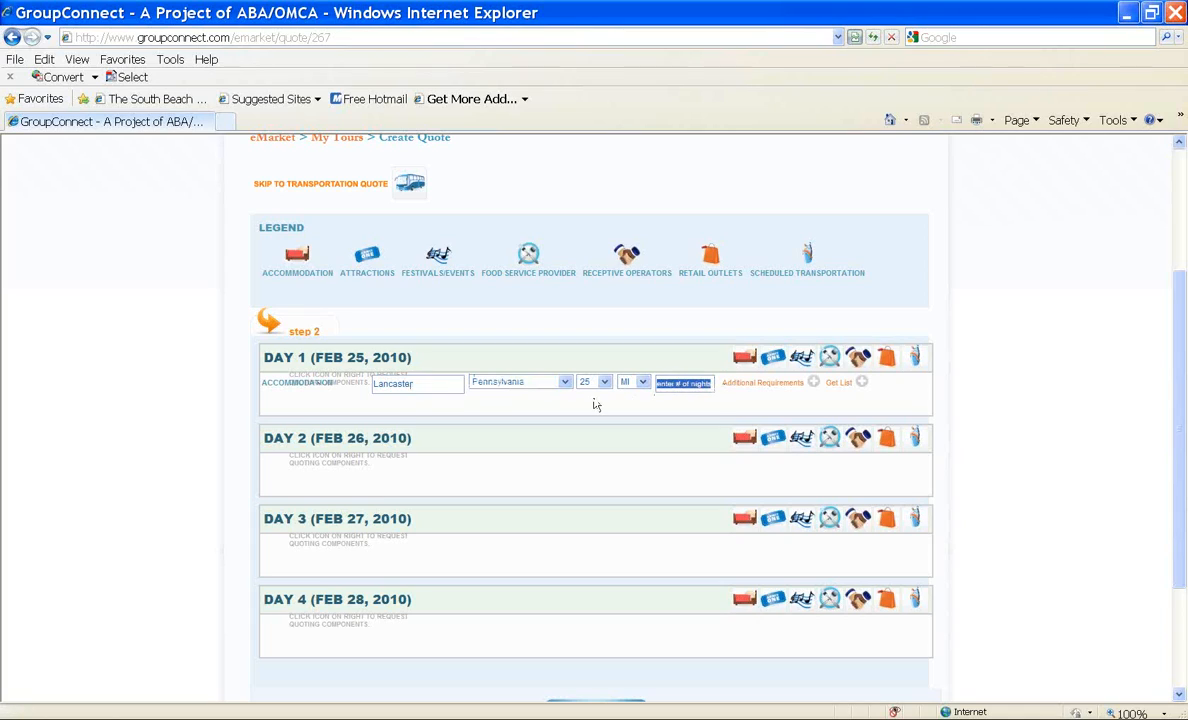
text(3)
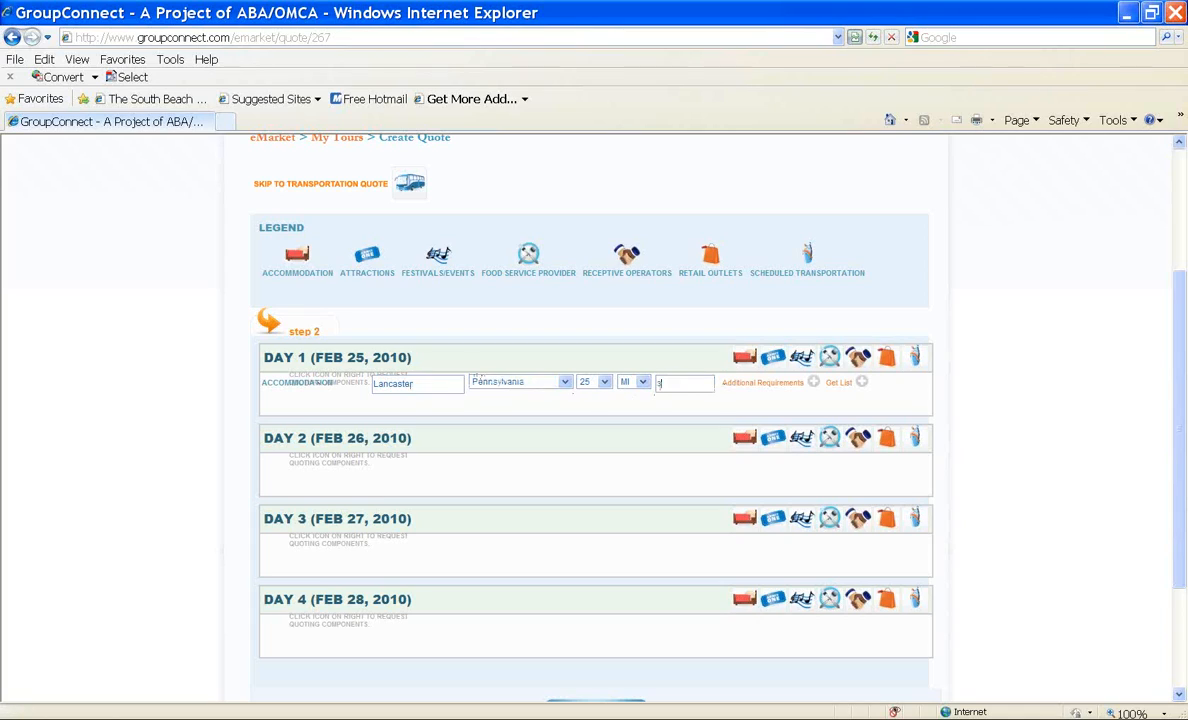
Step: Add a 'breakfast spec morning' requirement and list the matching Lancaster hotels
click(770, 383)
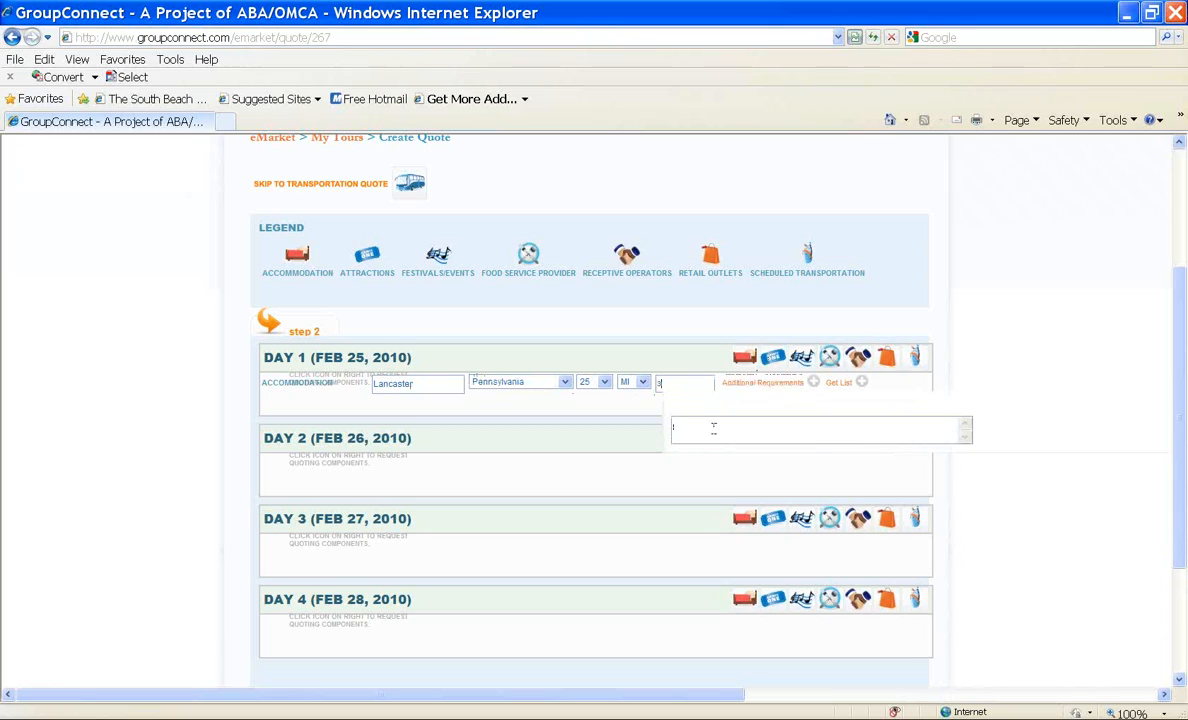
text(breakfast spec)
text( mornin)
text(g)
click(795, 383)
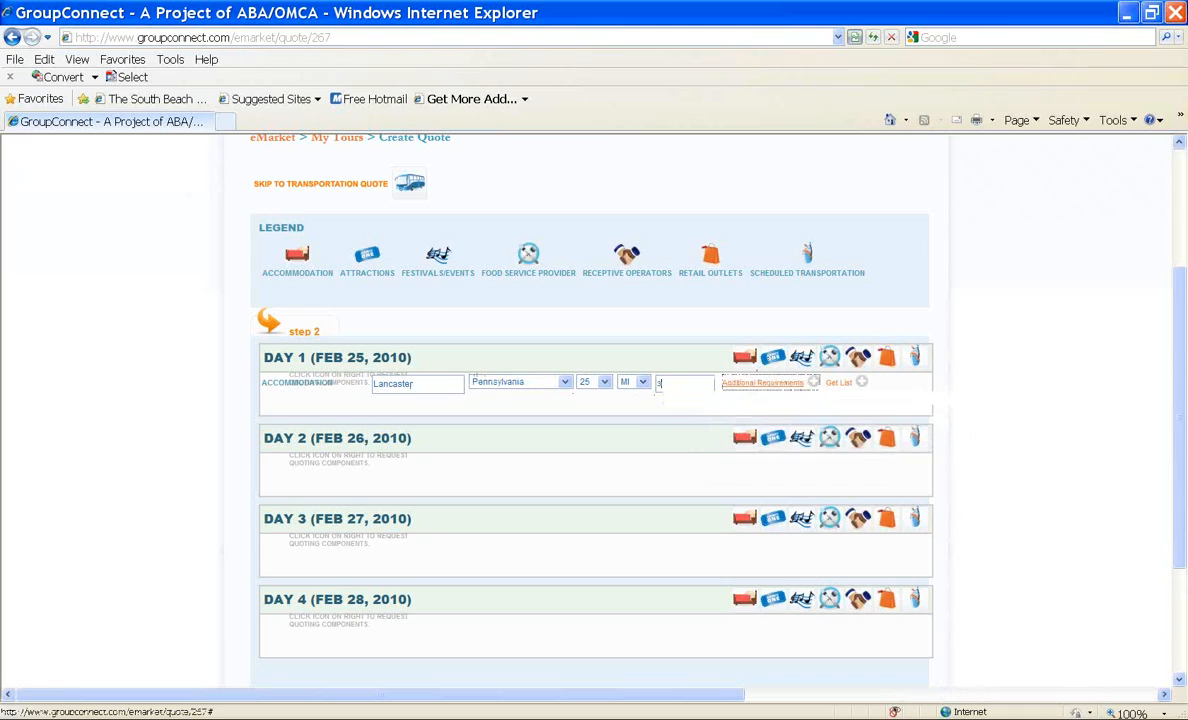
click(841, 386)
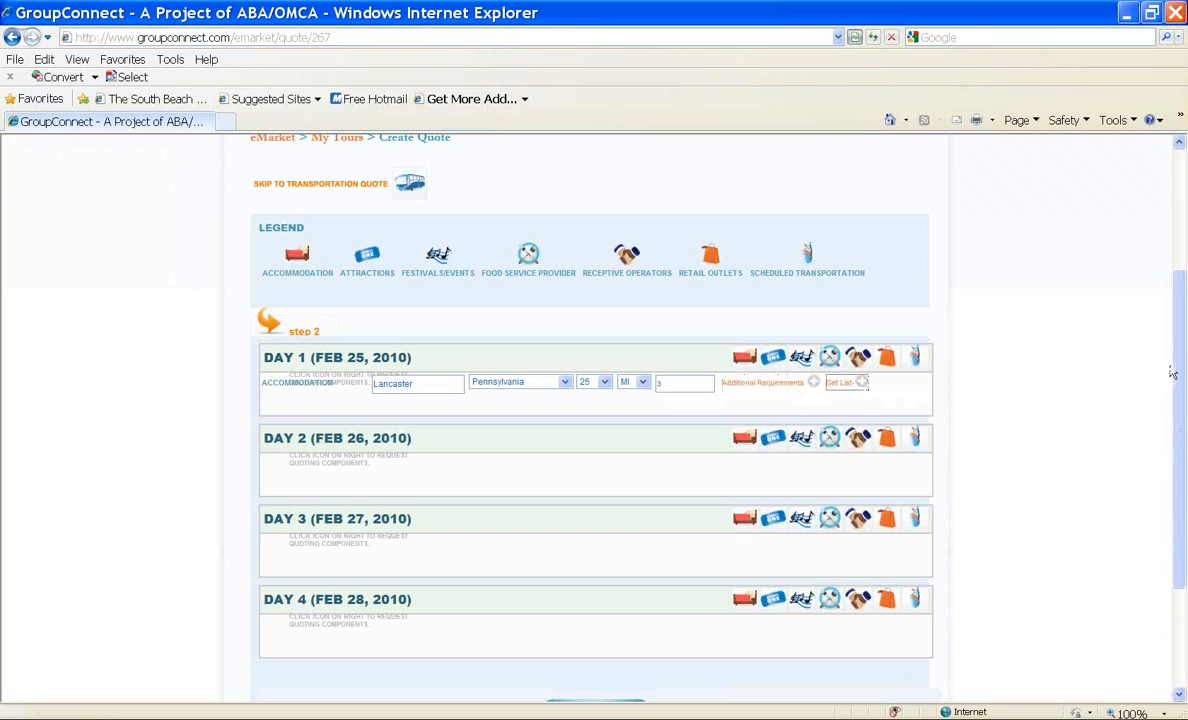
scroll(1184, 365, down, 3)
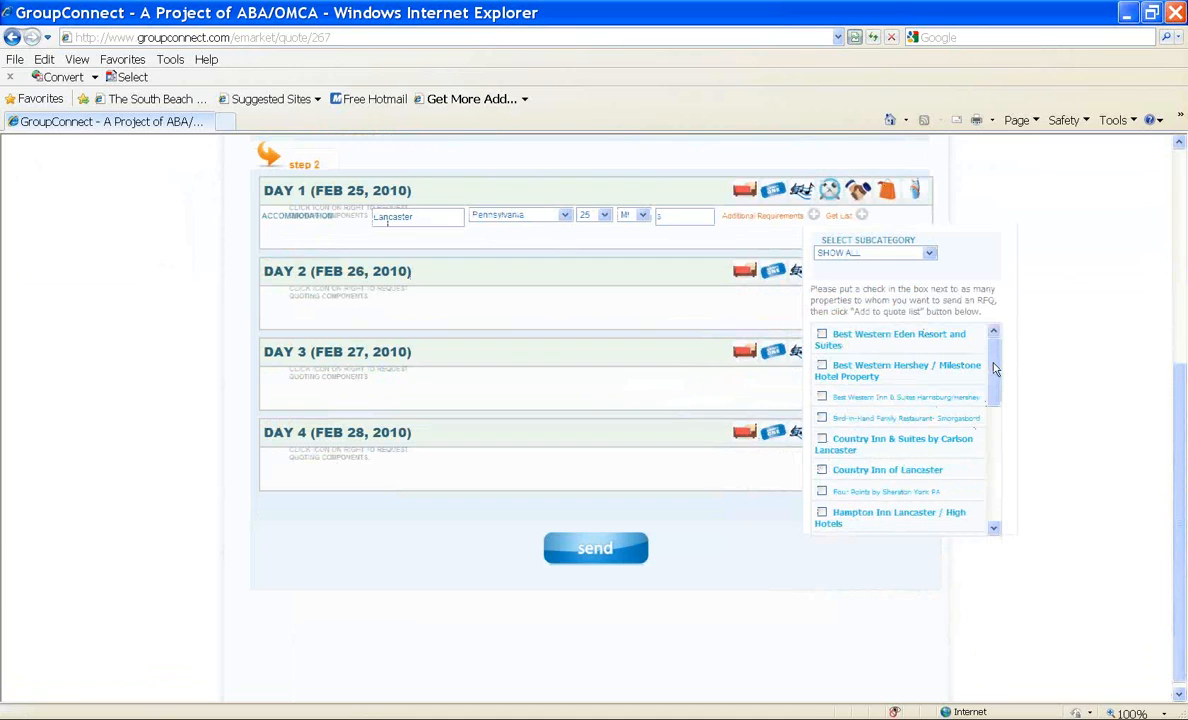
drag(995, 371, 997, 485)
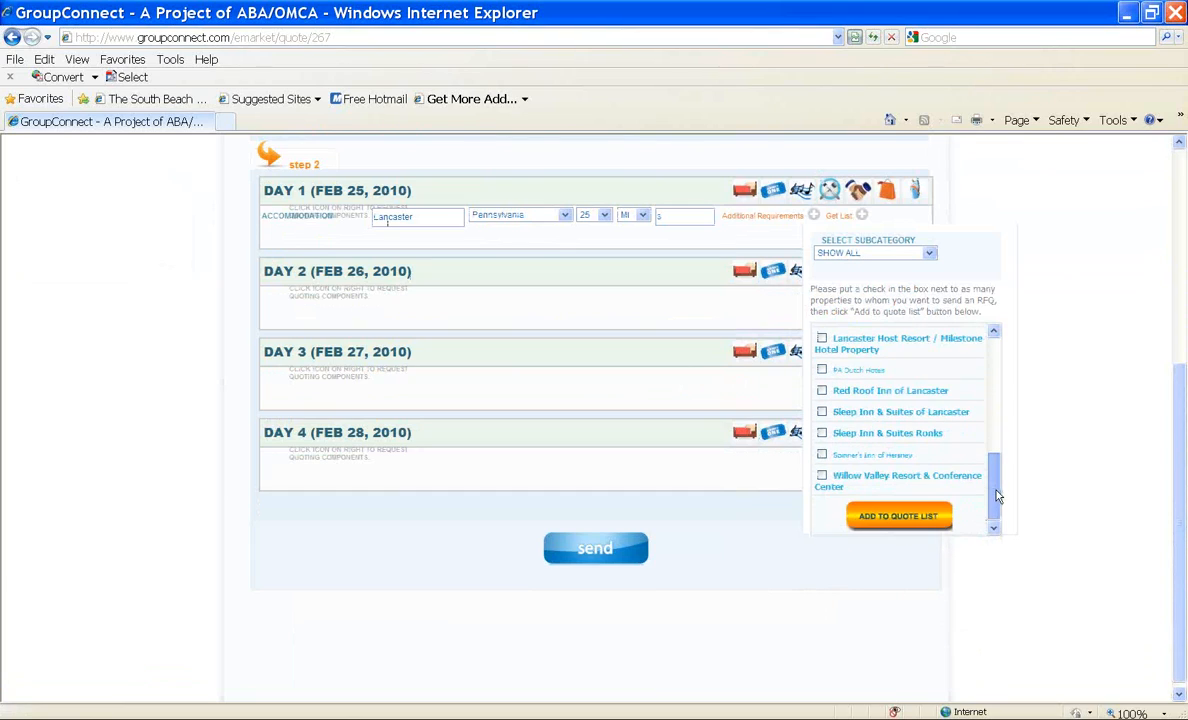
click(1176, 134)
click(1047, 183)
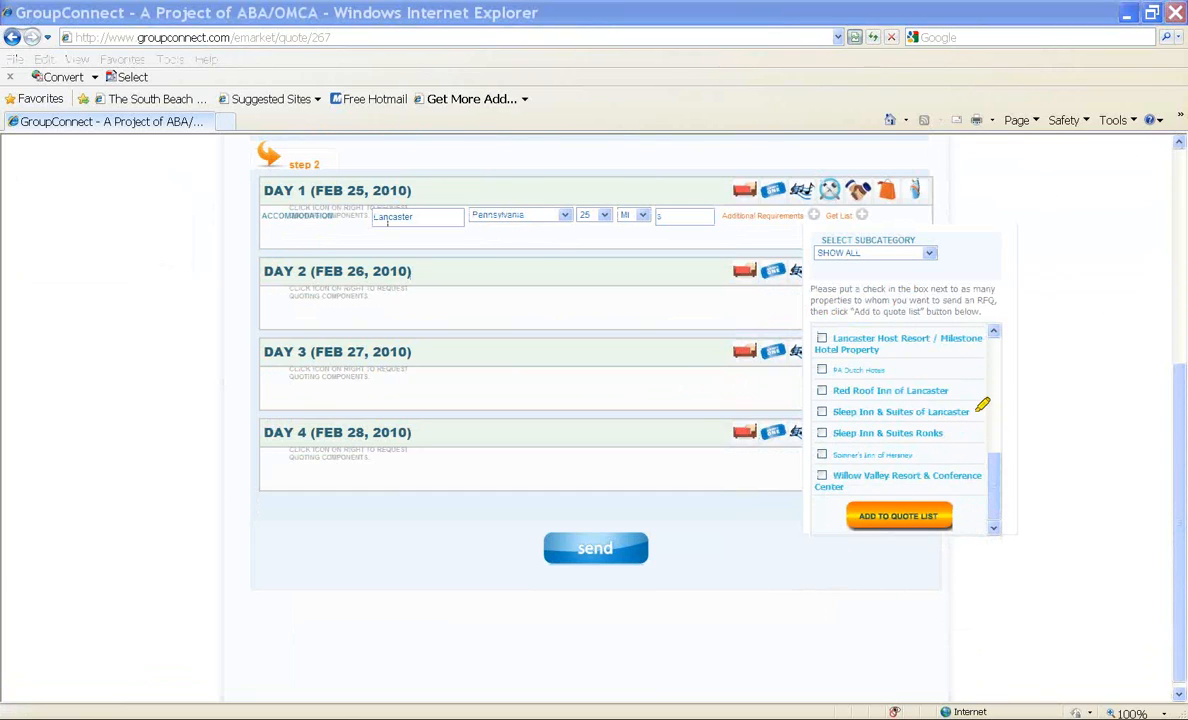
mouse_move(983, 405)
mouse_down()
mouse_move(850, 350)
mouse_move(960, 500)
mouse_move(990, 400)
mouse_up()
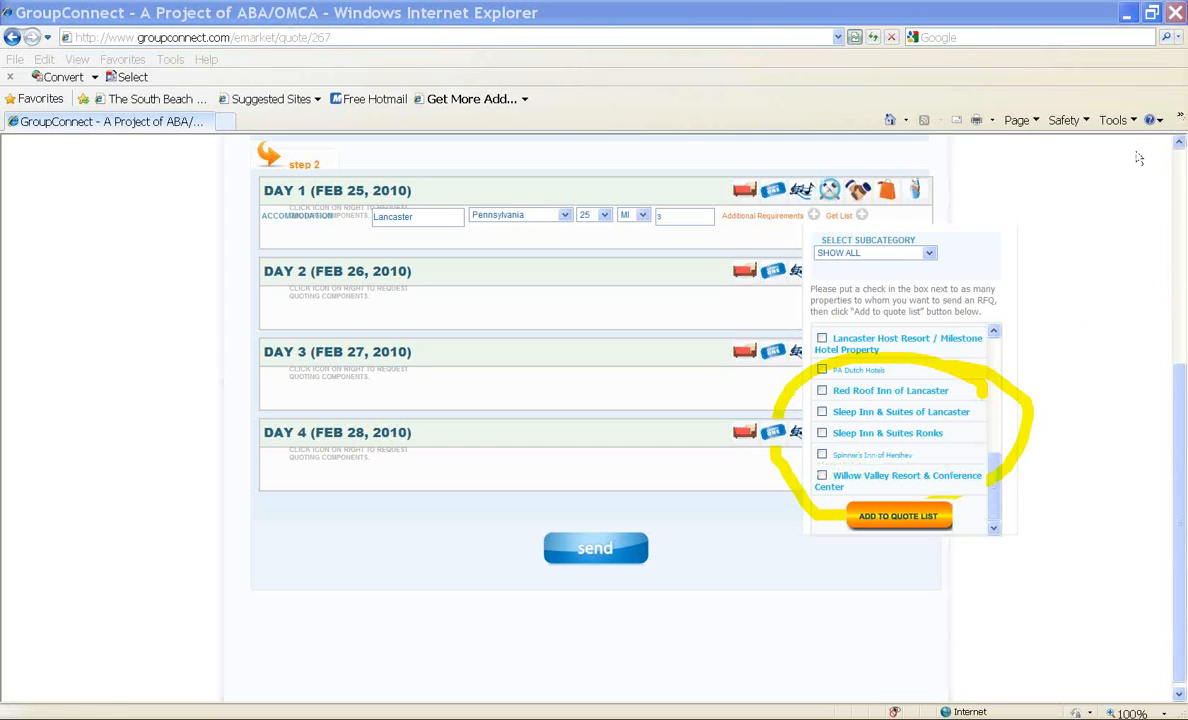
click(1048, 245)
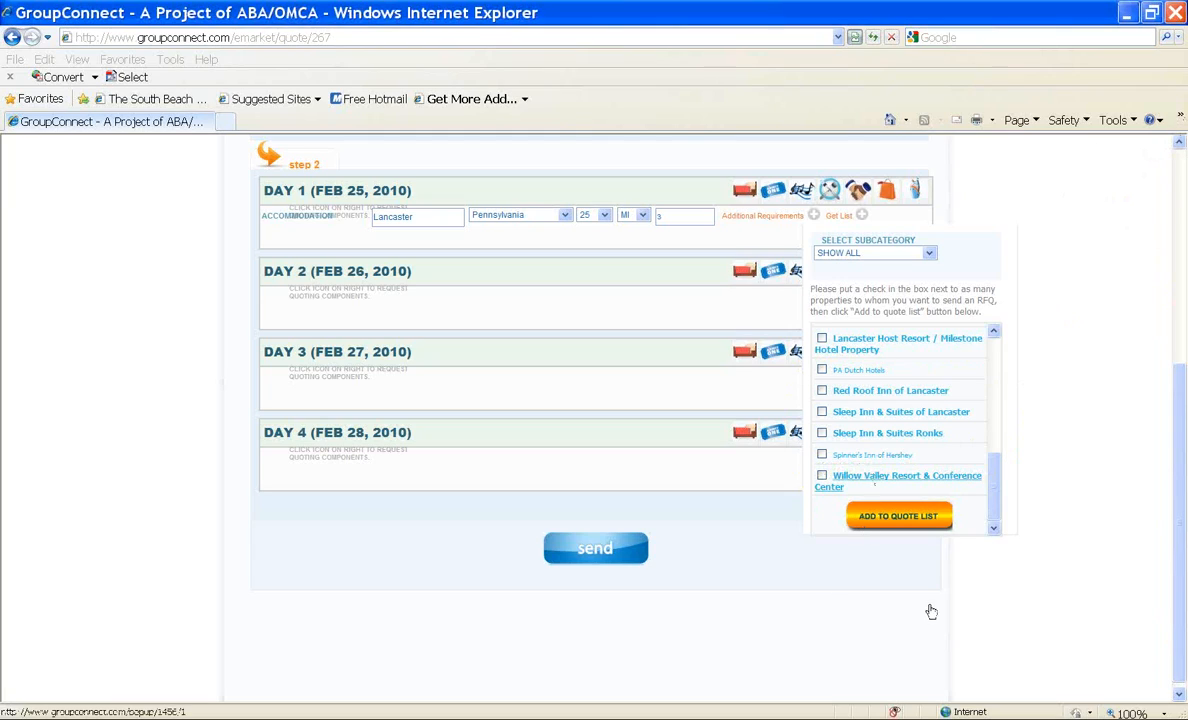
click(922, 477)
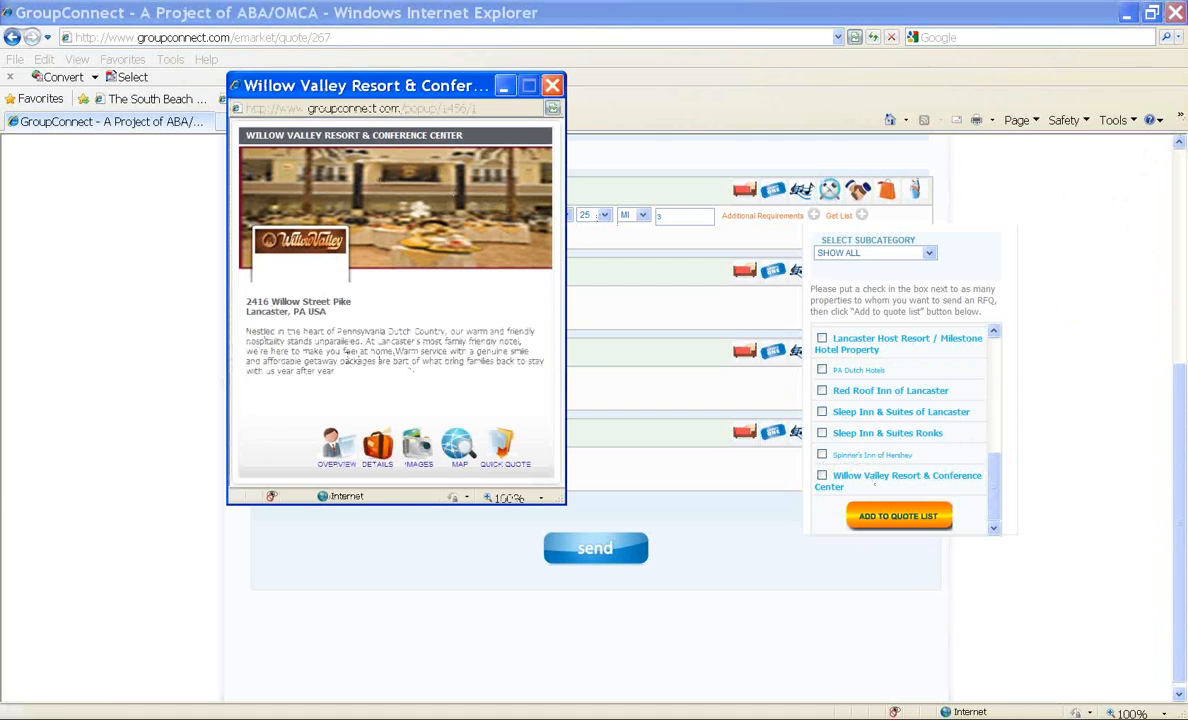
Step: Review Willow Valley Resort's details, photo gallery, map and quick quote, then close its profile
click(386, 456)
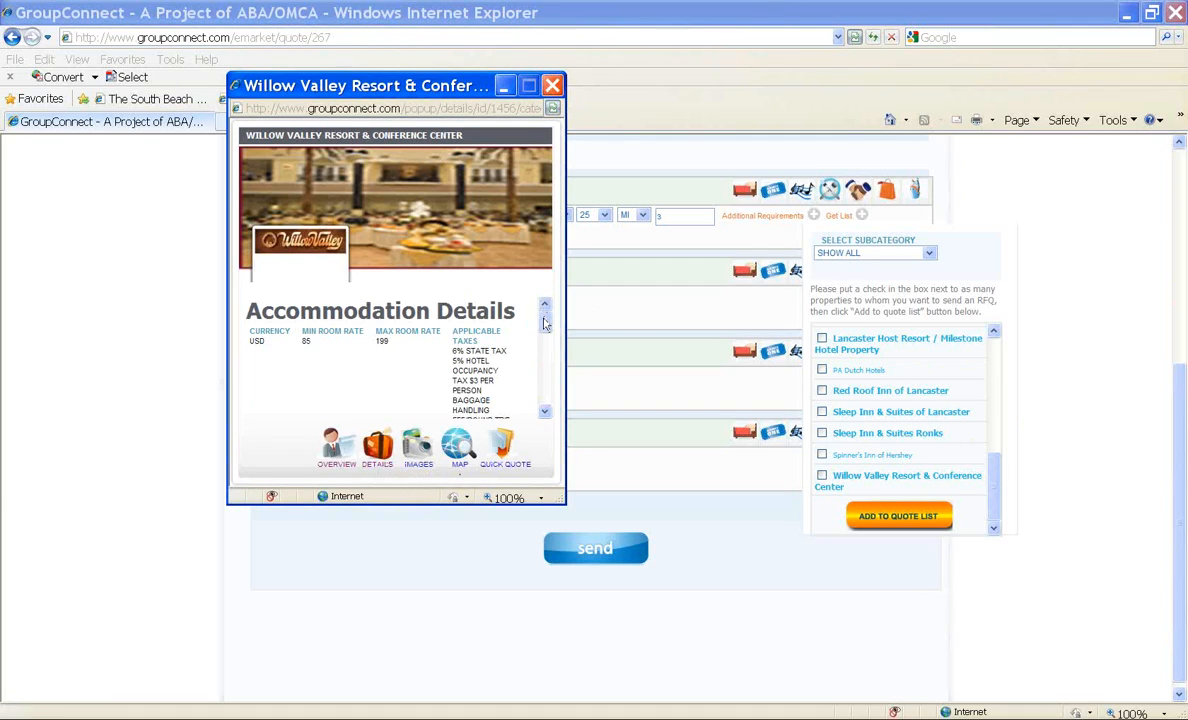
drag(545, 323, 538, 398)
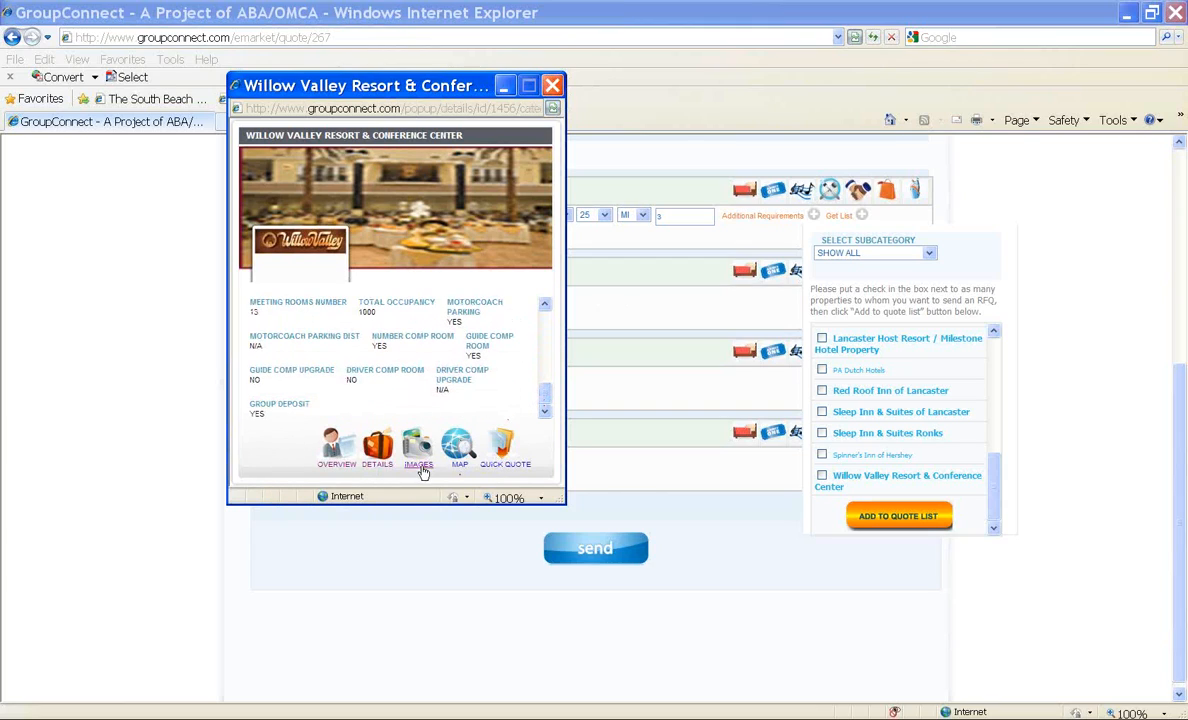
click(419, 465)
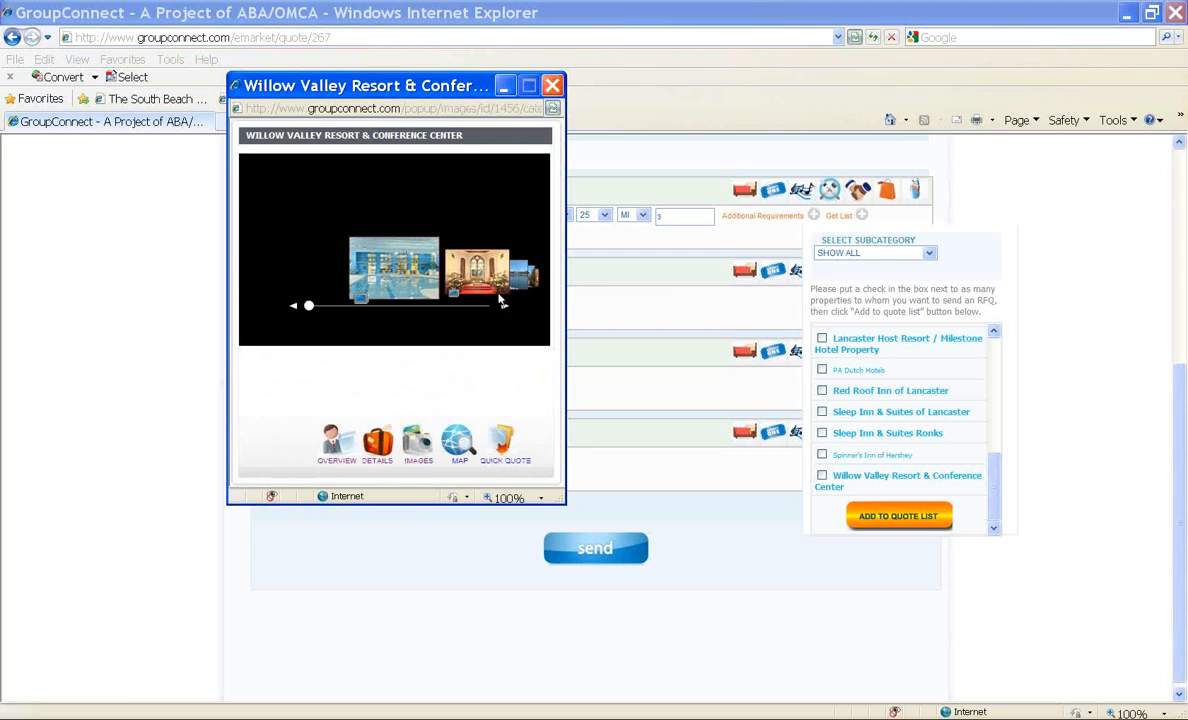
click(503, 306)
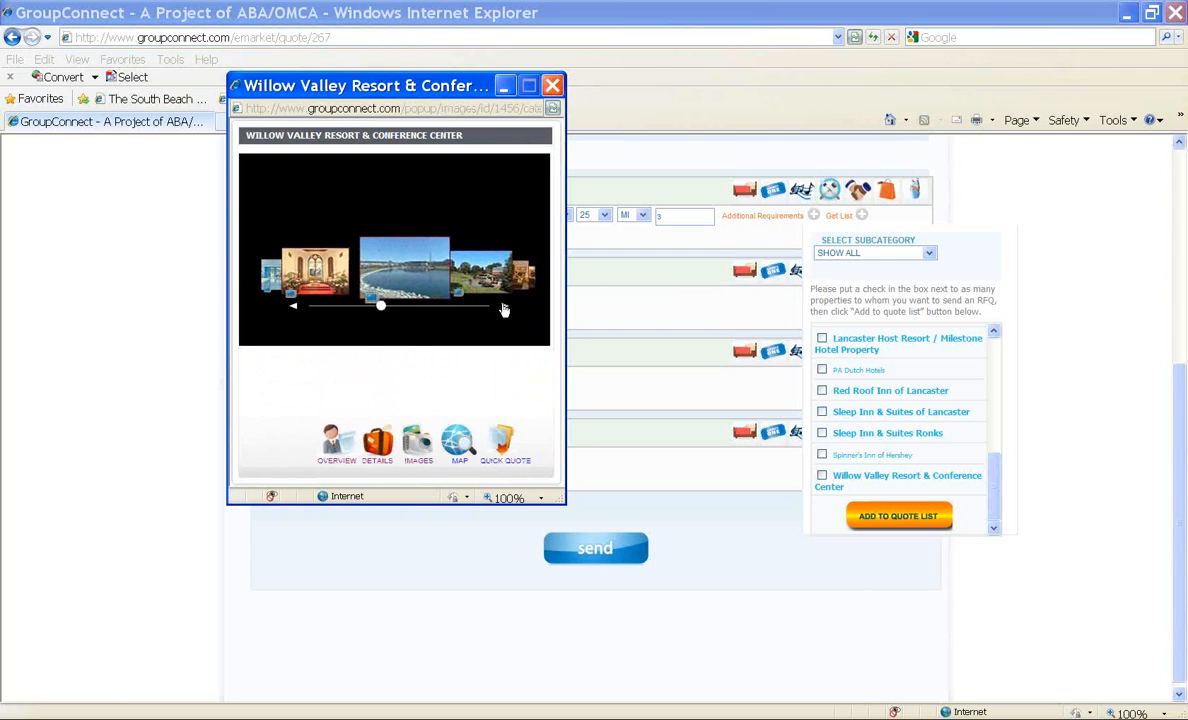
click(504, 308)
click(458, 460)
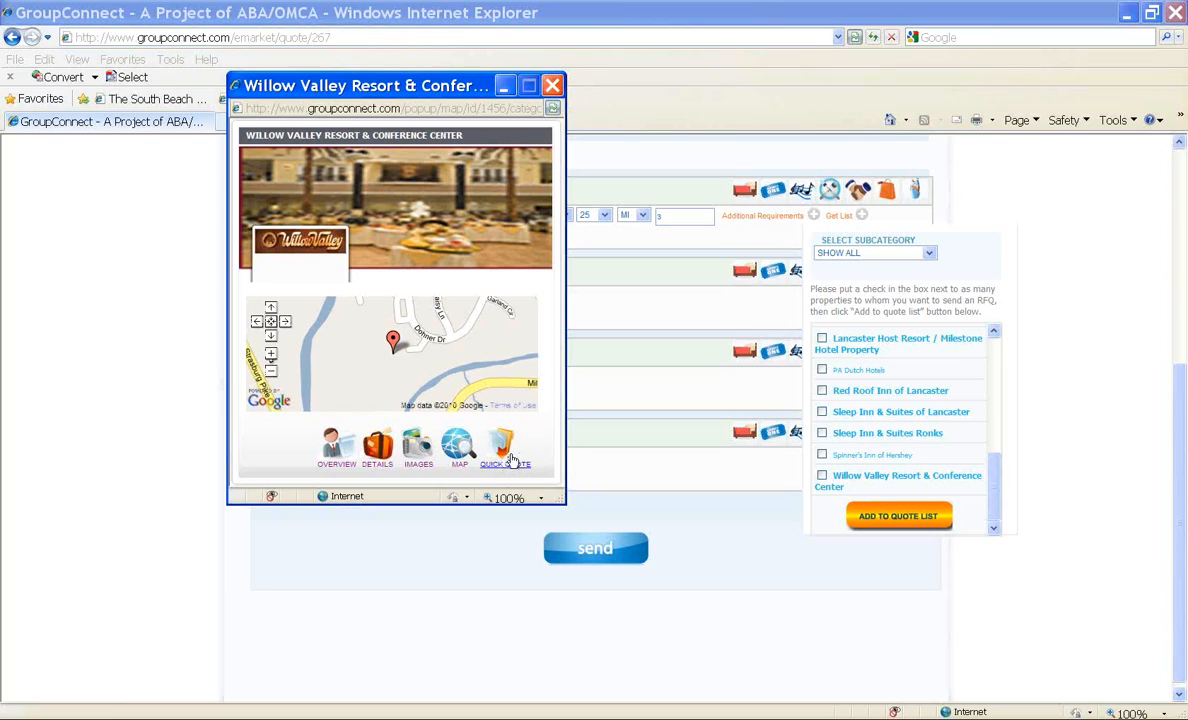
click(508, 458)
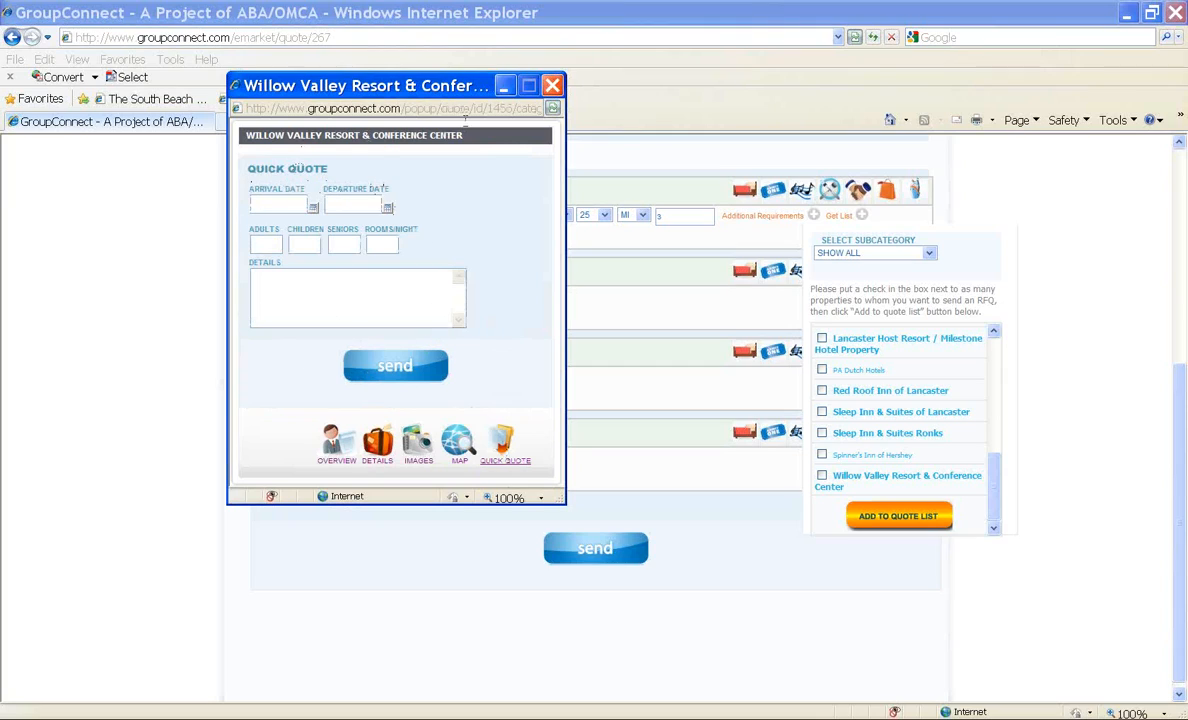
click(553, 86)
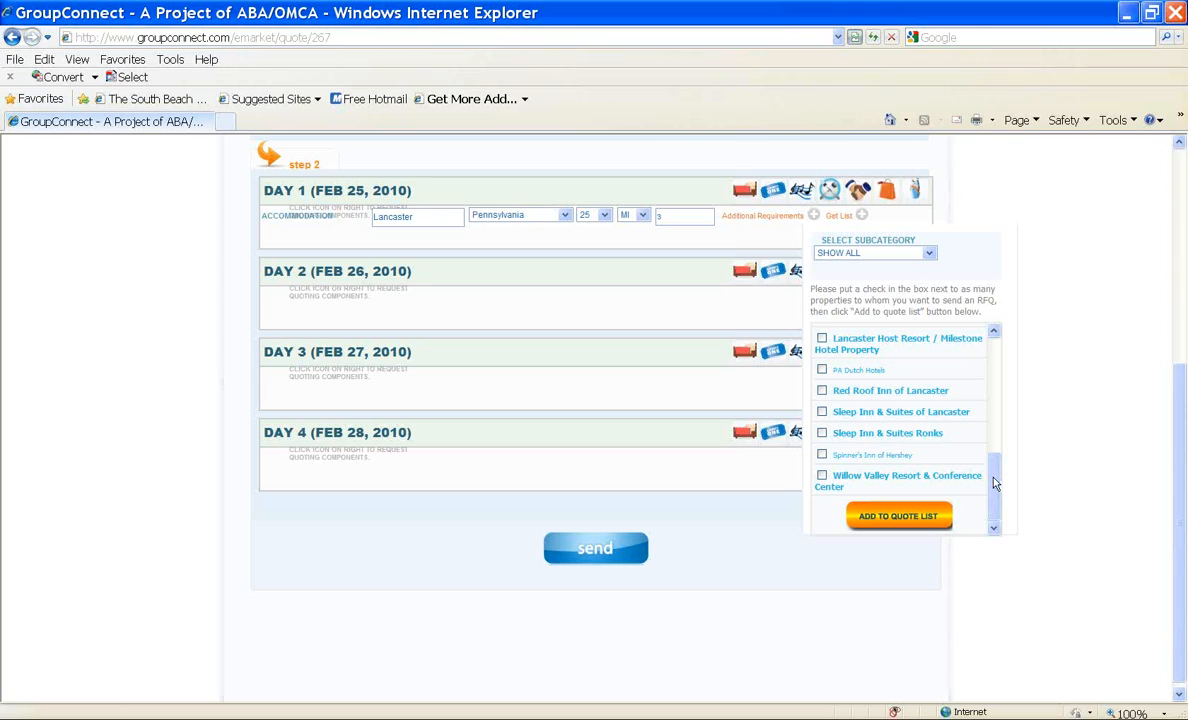
Step: Settle which Lancaster hotels are checked and add them to the Day 1 quote list
click(822, 475)
click(822, 433)
click(822, 412)
click(822, 391)
click(823, 391)
drag(829, 413, 829, 434)
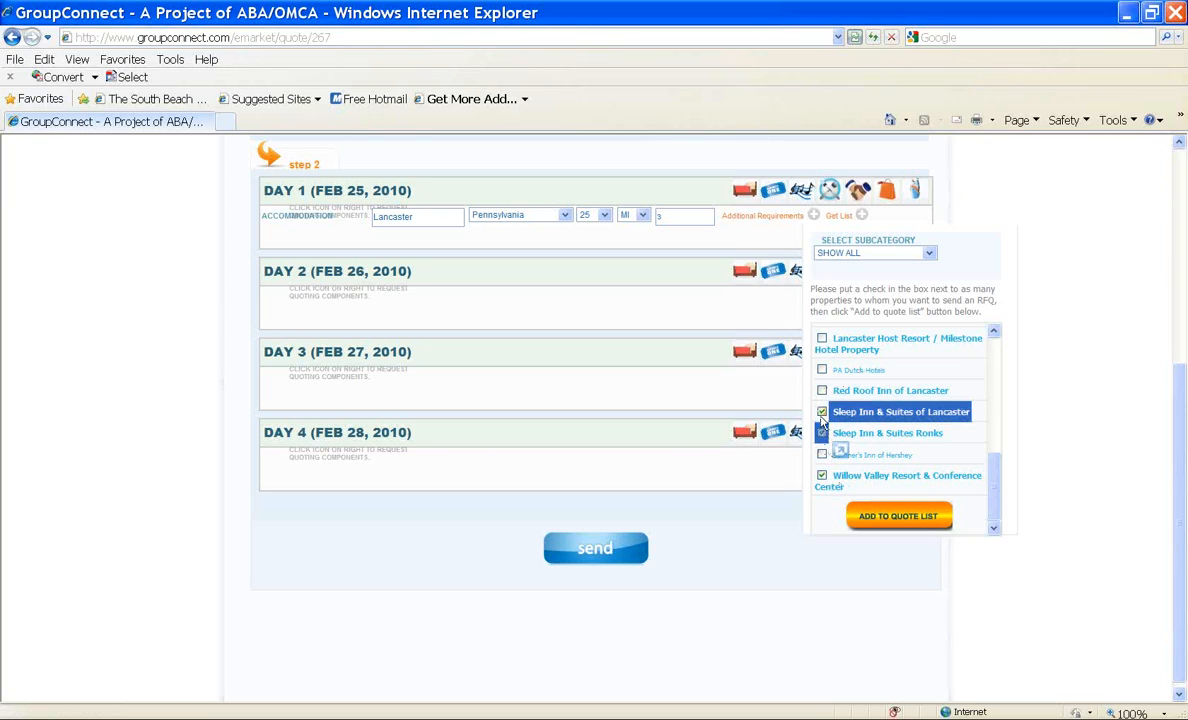
click(822, 412)
click(821, 435)
click(822, 434)
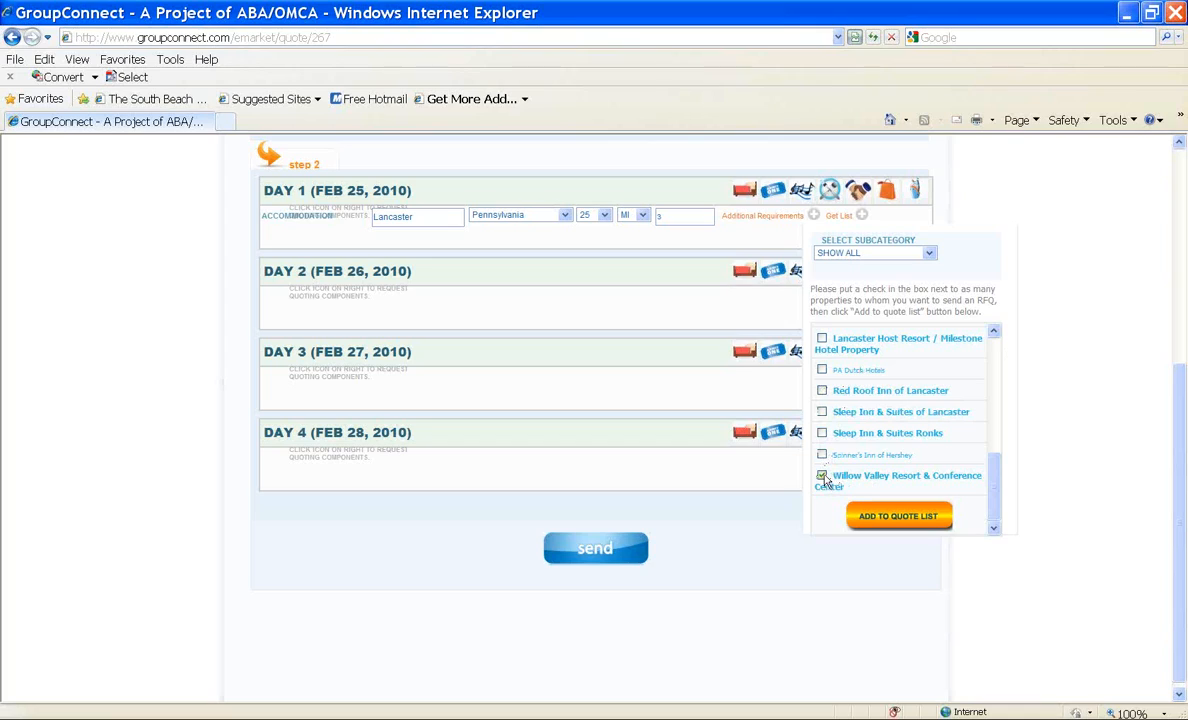
click(822, 476)
click(898, 518)
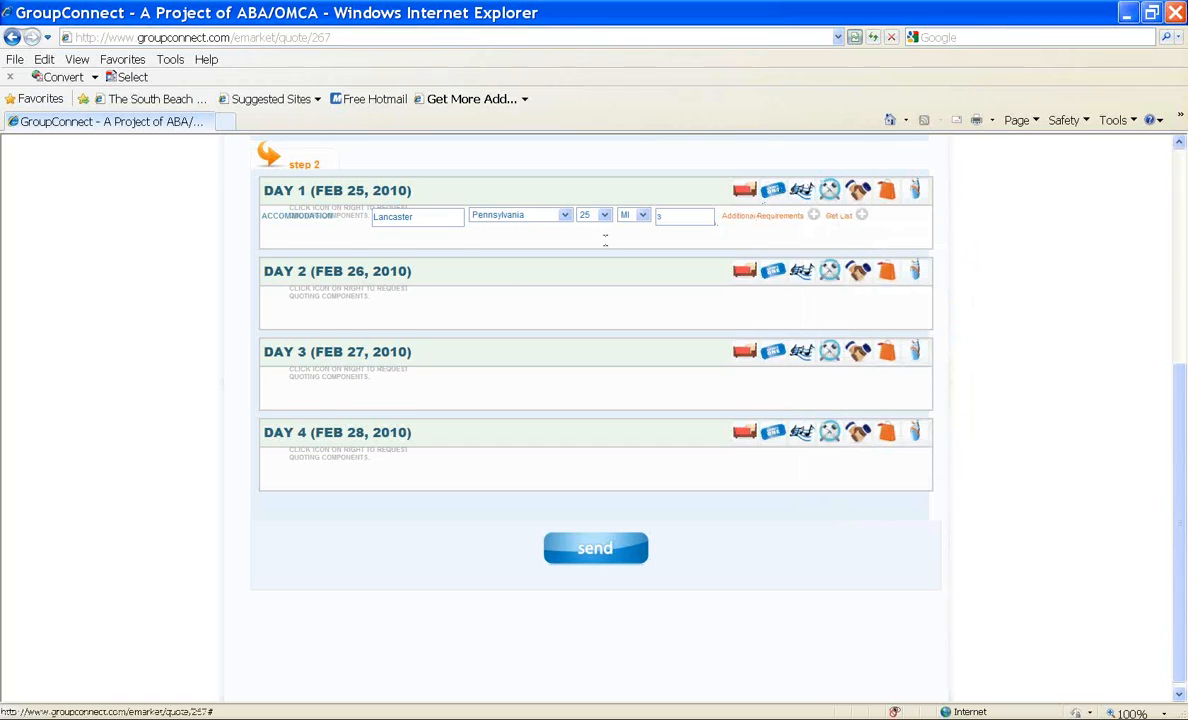
drag(428, 240, 289, 246)
text(Lancaste)
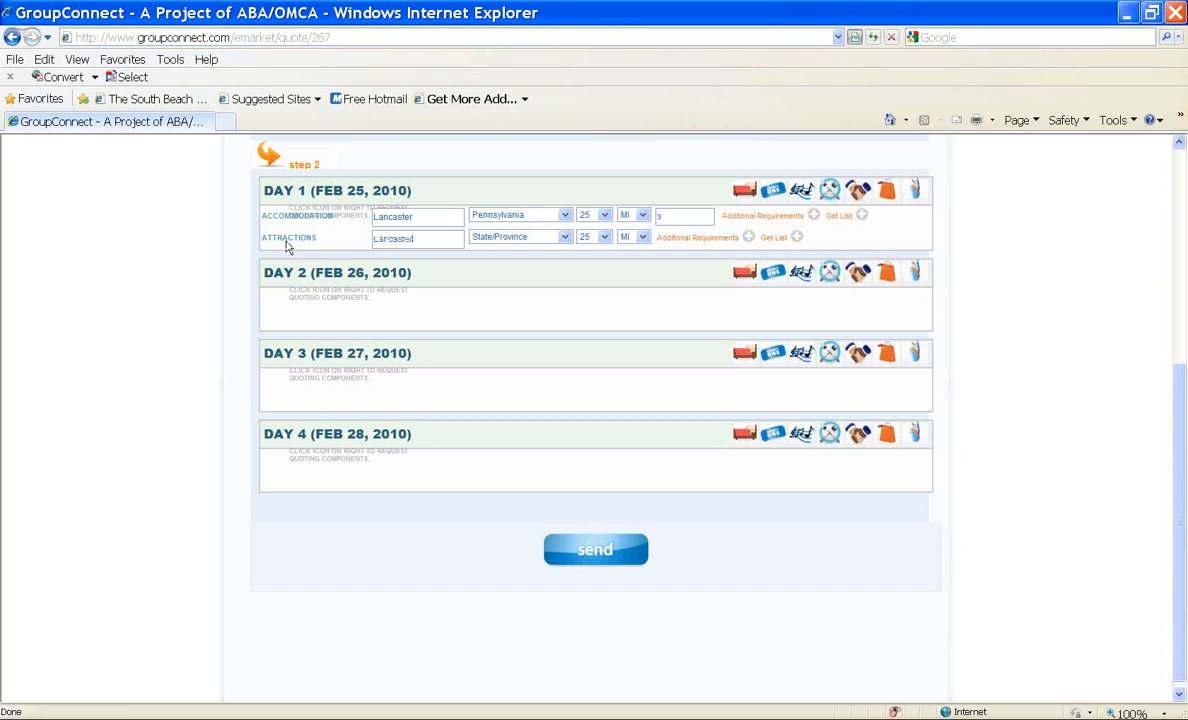
key(Tab)
key(p)
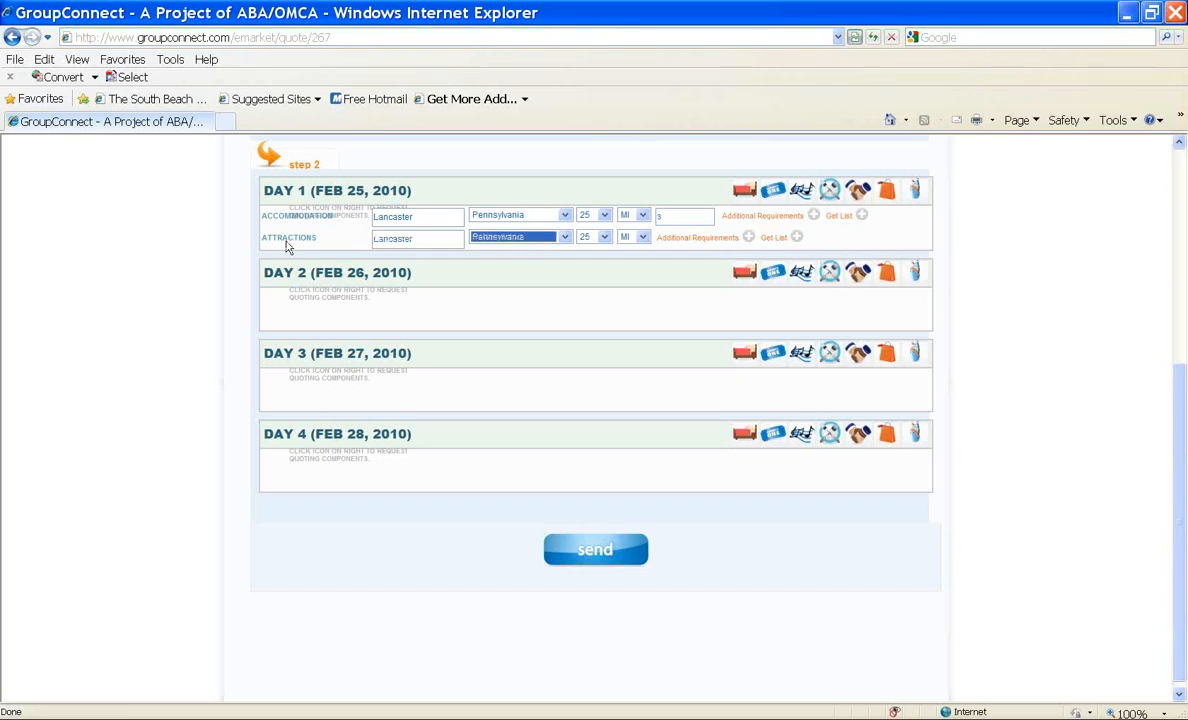
click(769, 243)
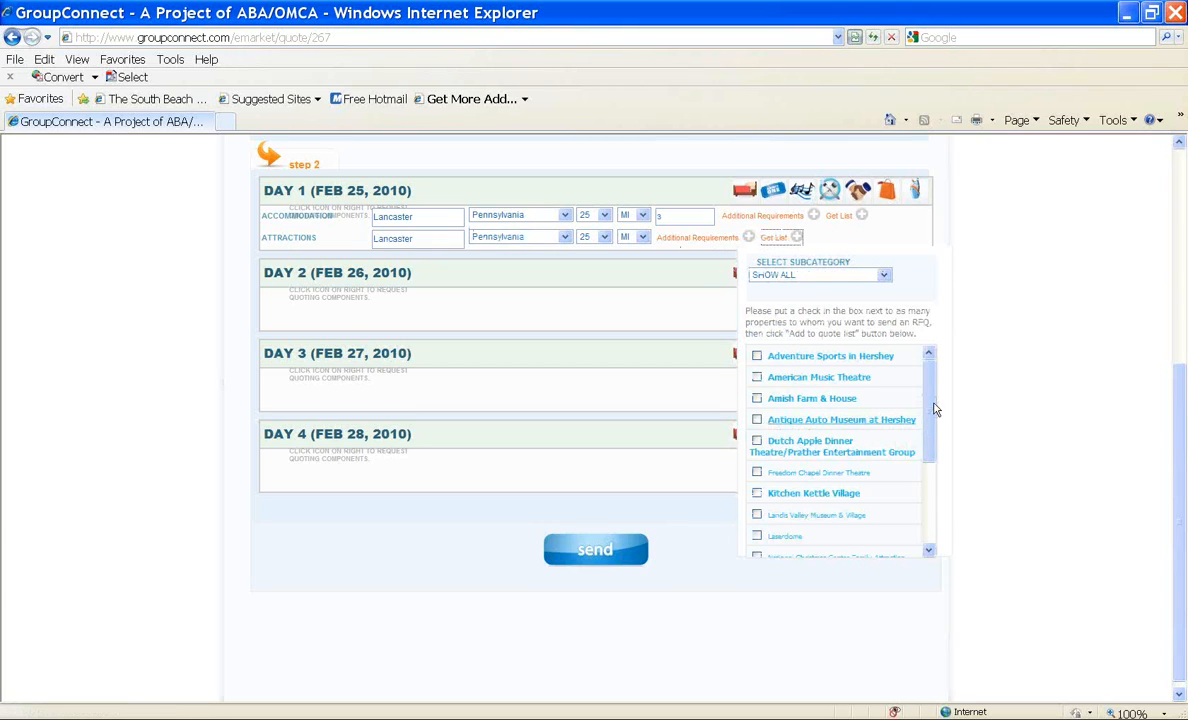
mouse_move(932, 406)
mouse_down()
mouse_move(932, 493)
mouse_move(934, 412)
mouse_up()
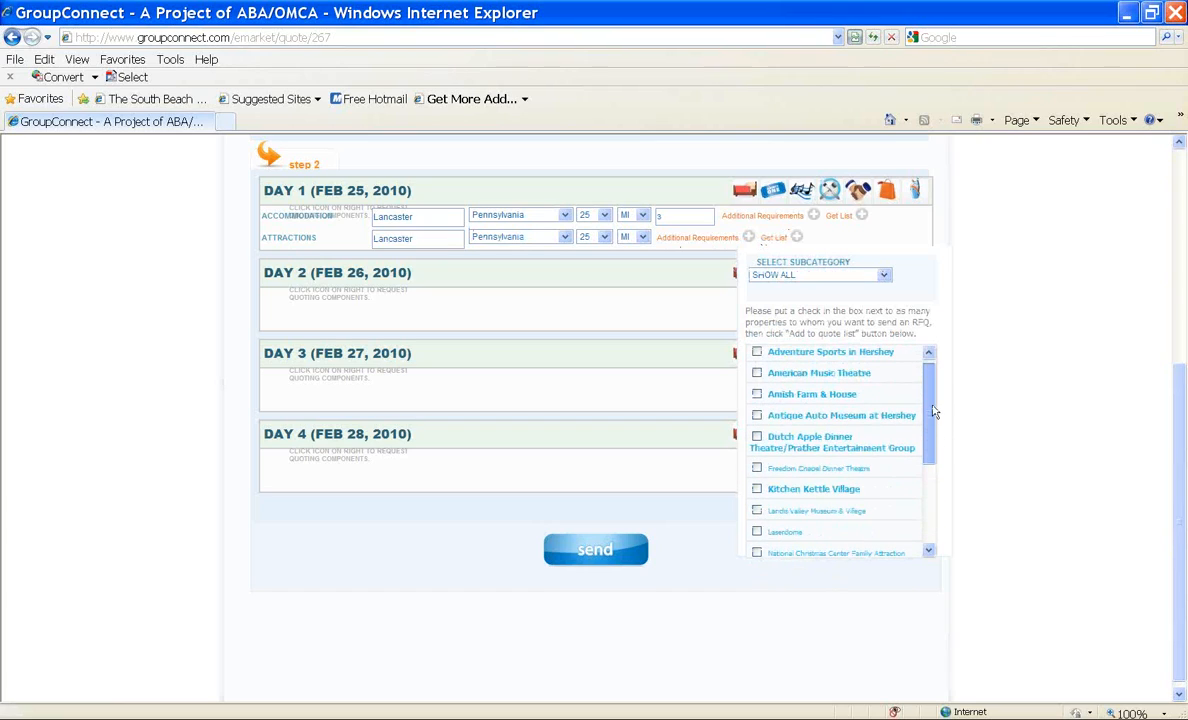
click(795, 442)
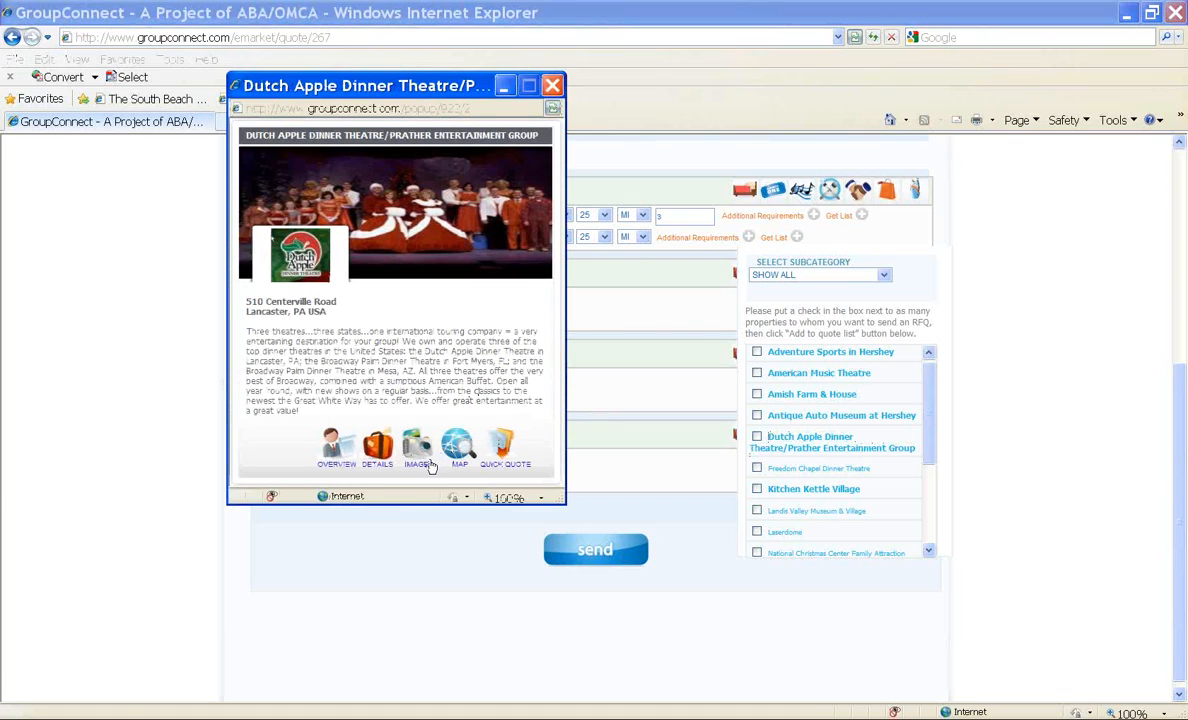
Step: Browse Dutch Apple Dinner Theatre's details, photos and map, zoom the map out four times, then close it
click(378, 452)
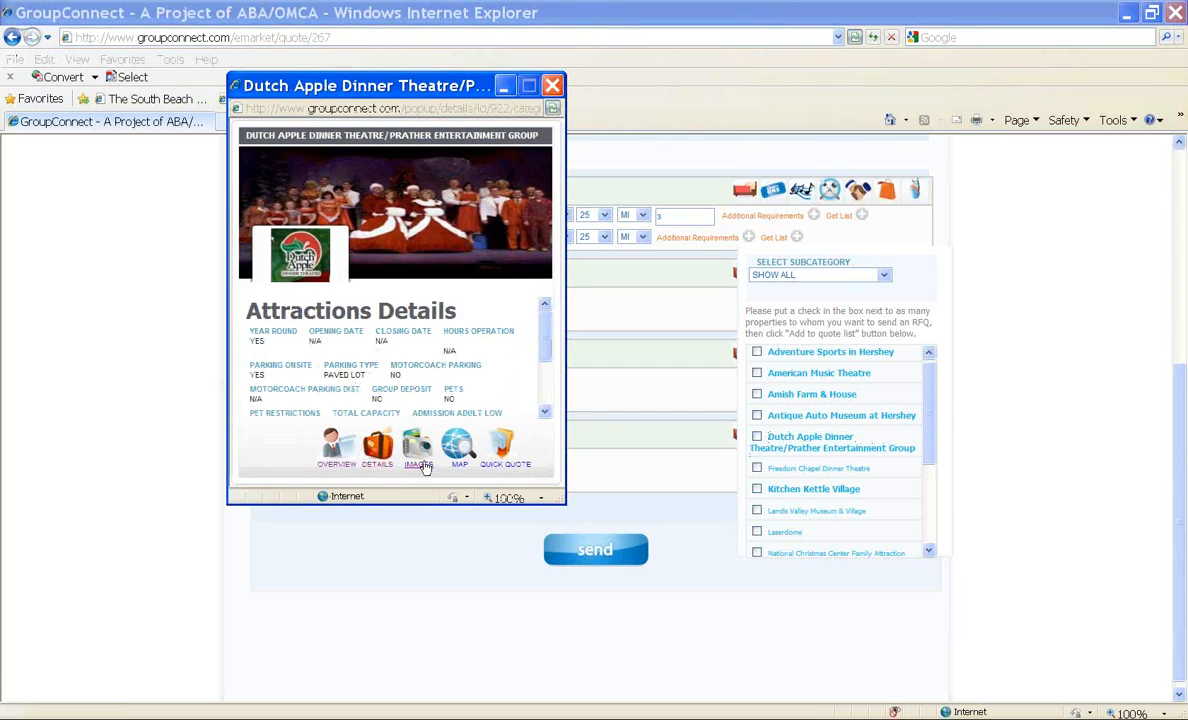
click(423, 466)
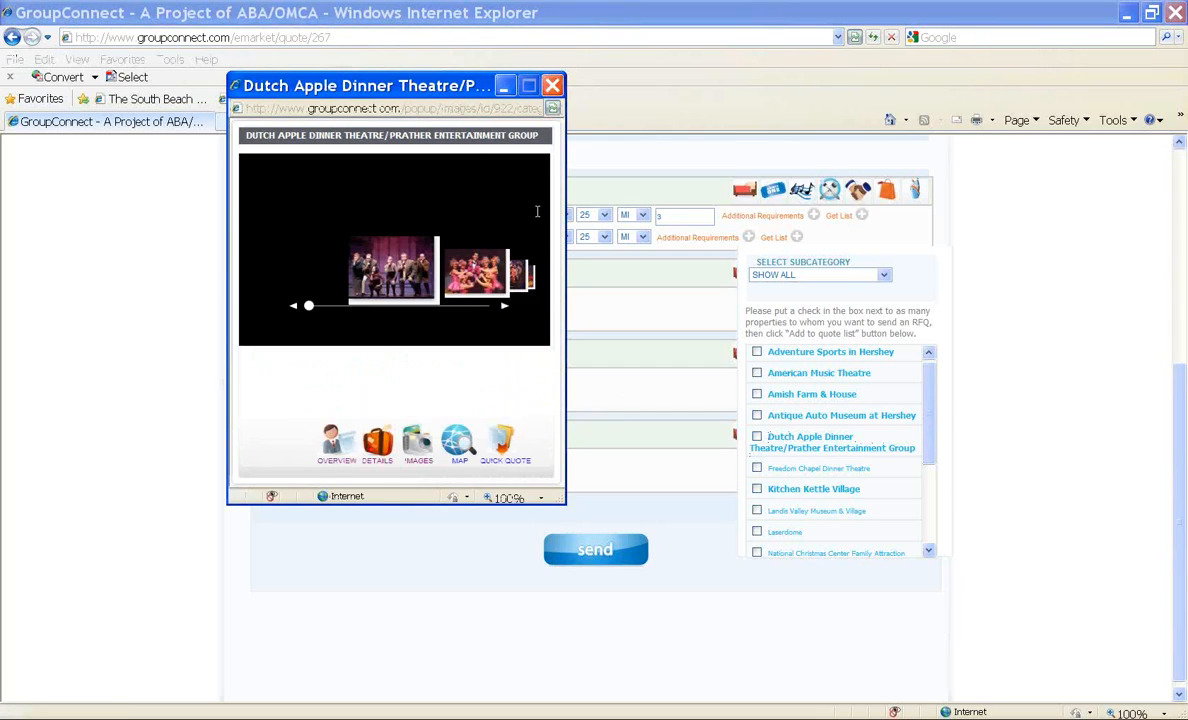
click(458, 445)
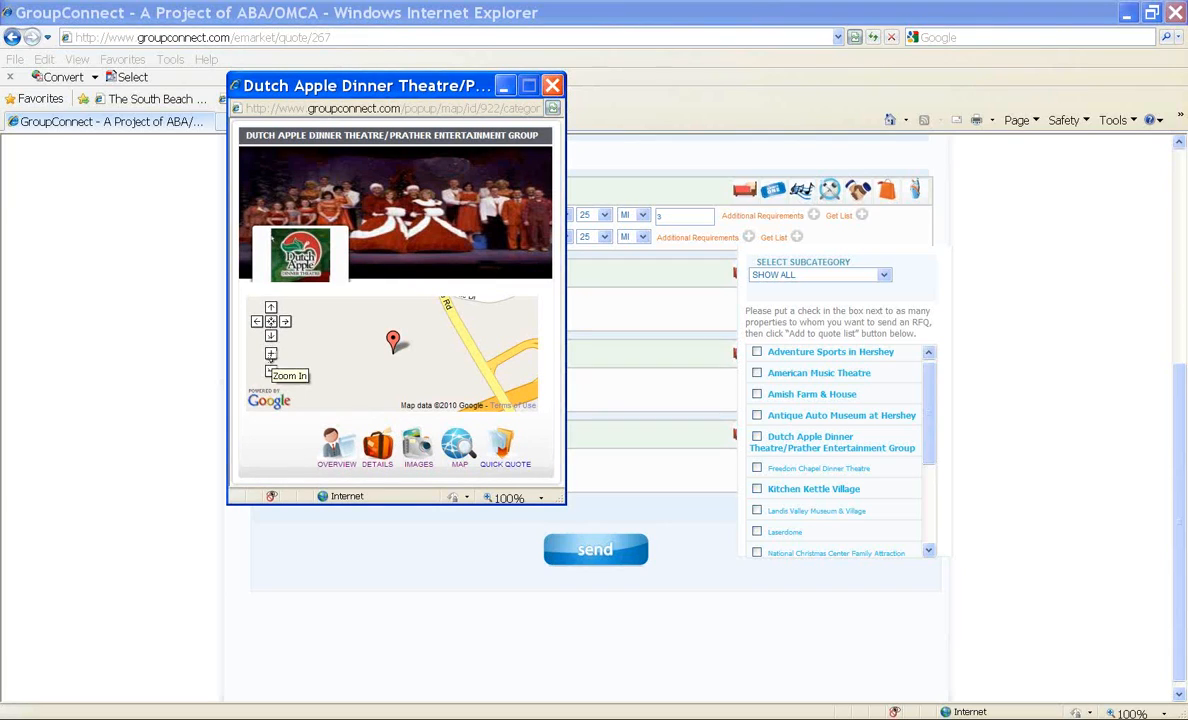
click(270, 371)
click(270, 373)
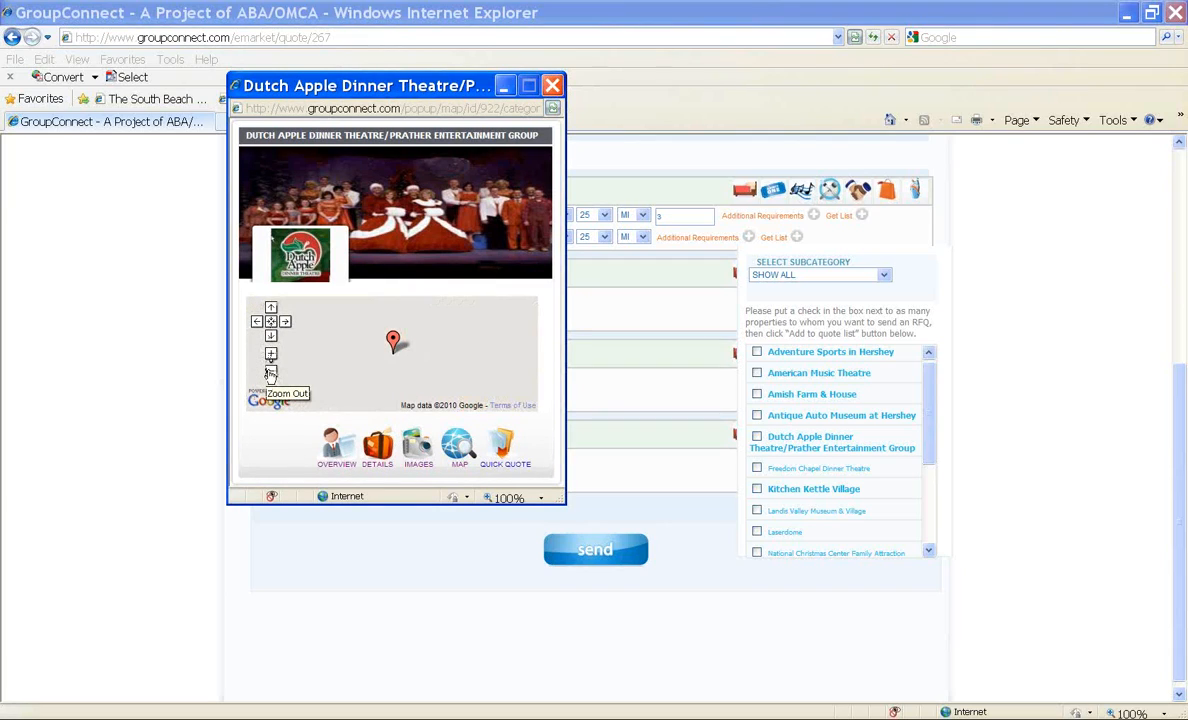
click(270, 373)
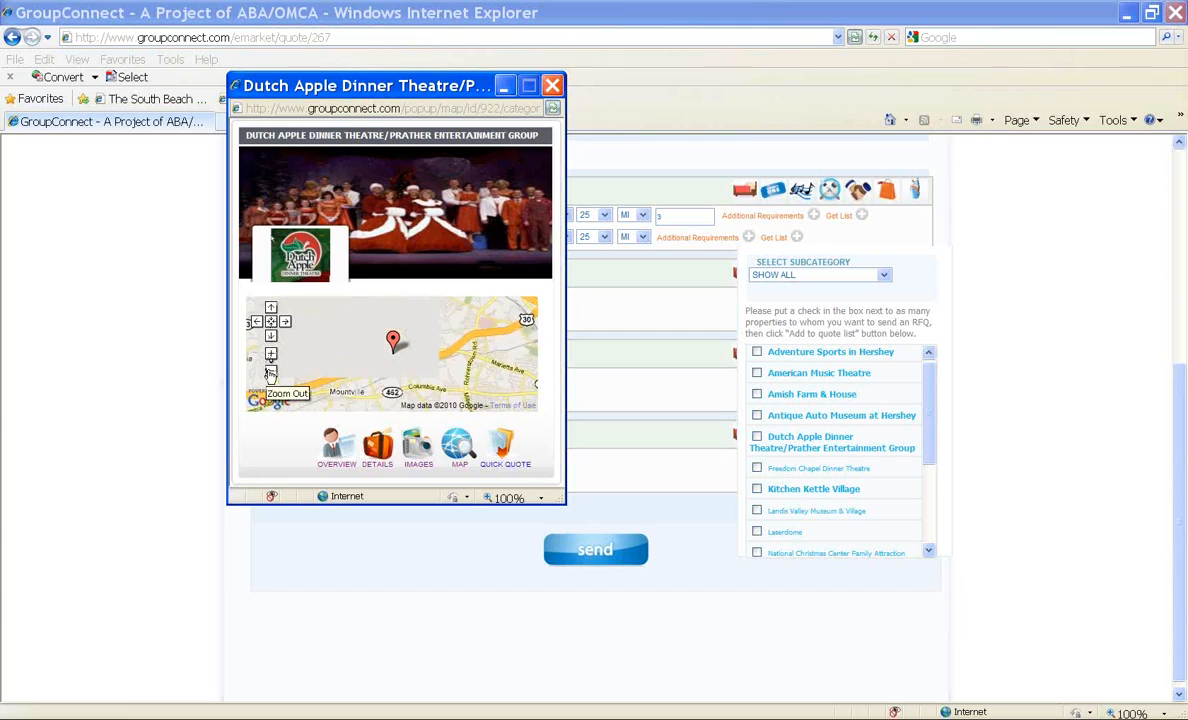
click(270, 373)
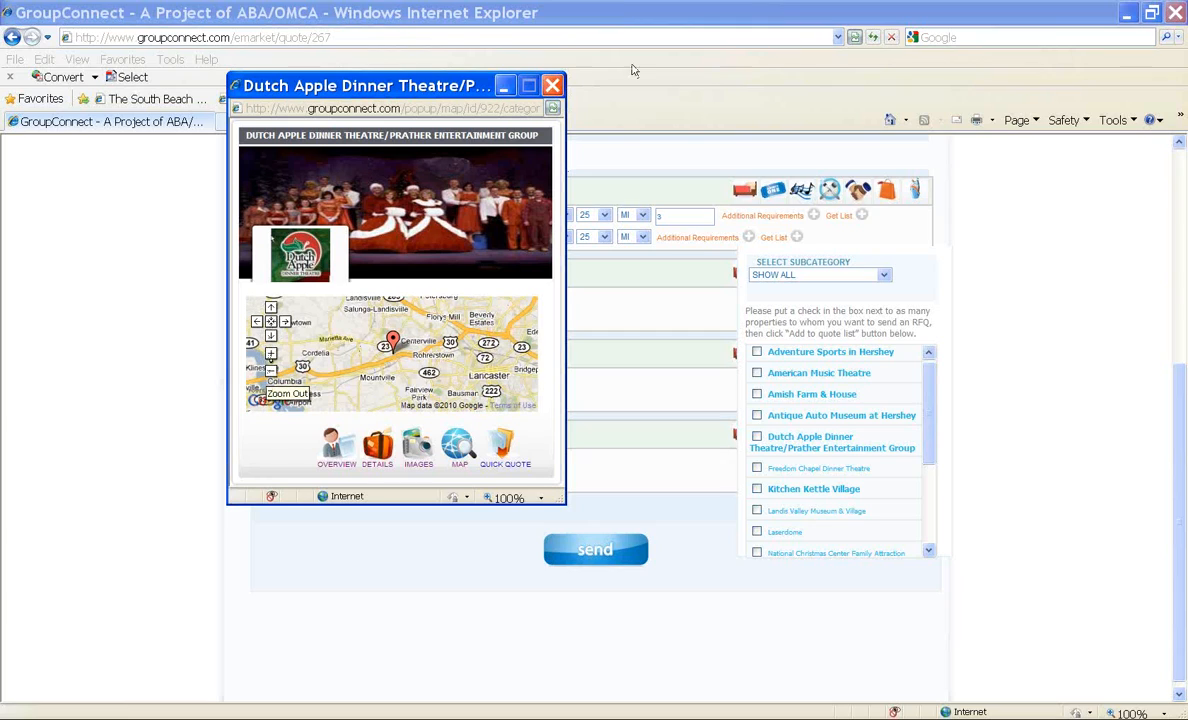
click(553, 86)
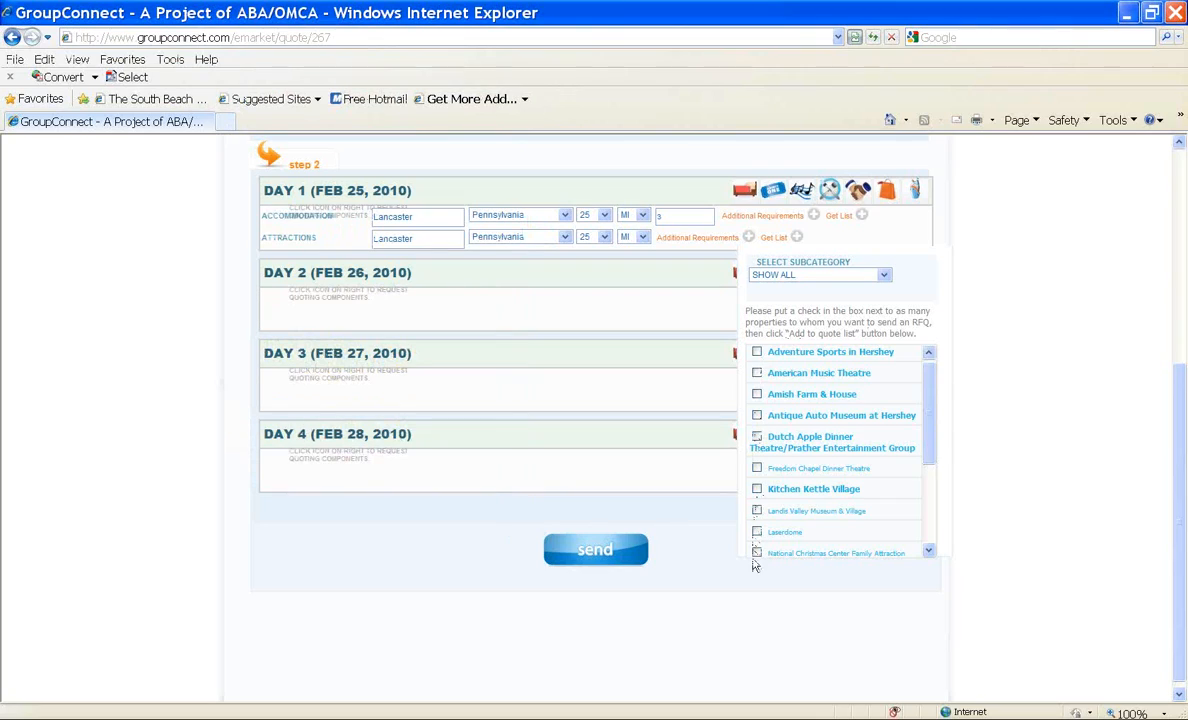
Step: Add Adventure Sports in Hershey, without American Music Theatre, to the Day 1 quote list
click(757, 352)
click(757, 373)
click(757, 373)
drag(933, 393, 933, 470)
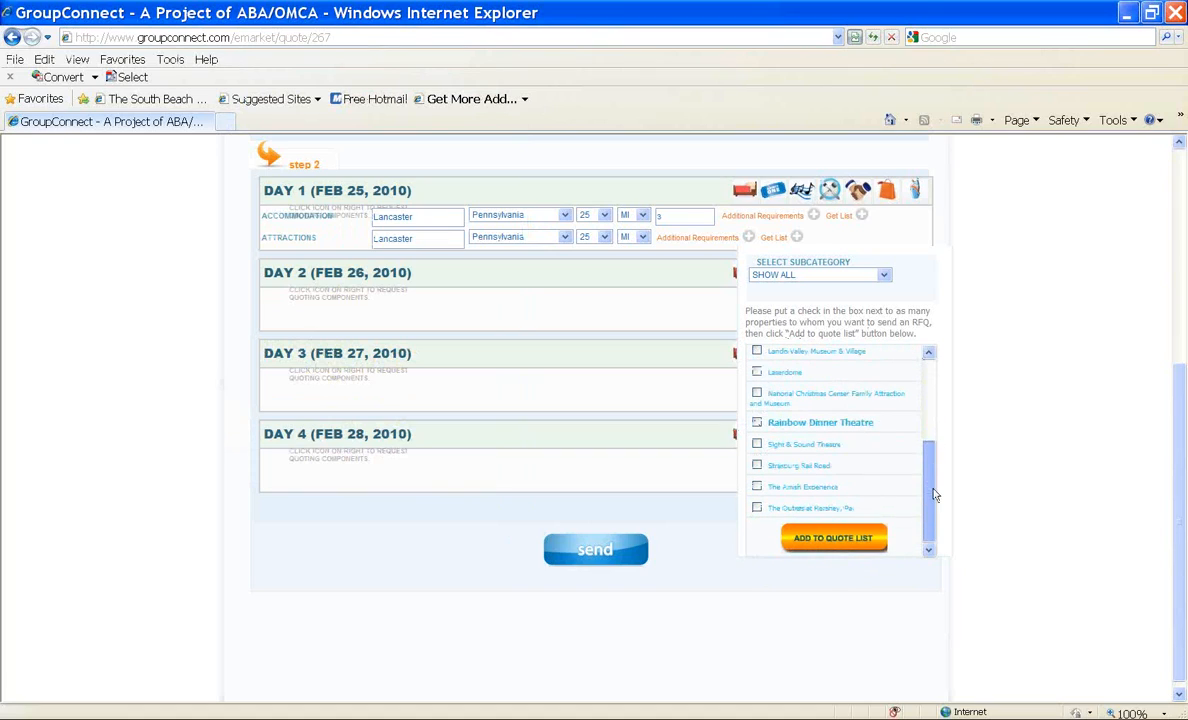
click(848, 540)
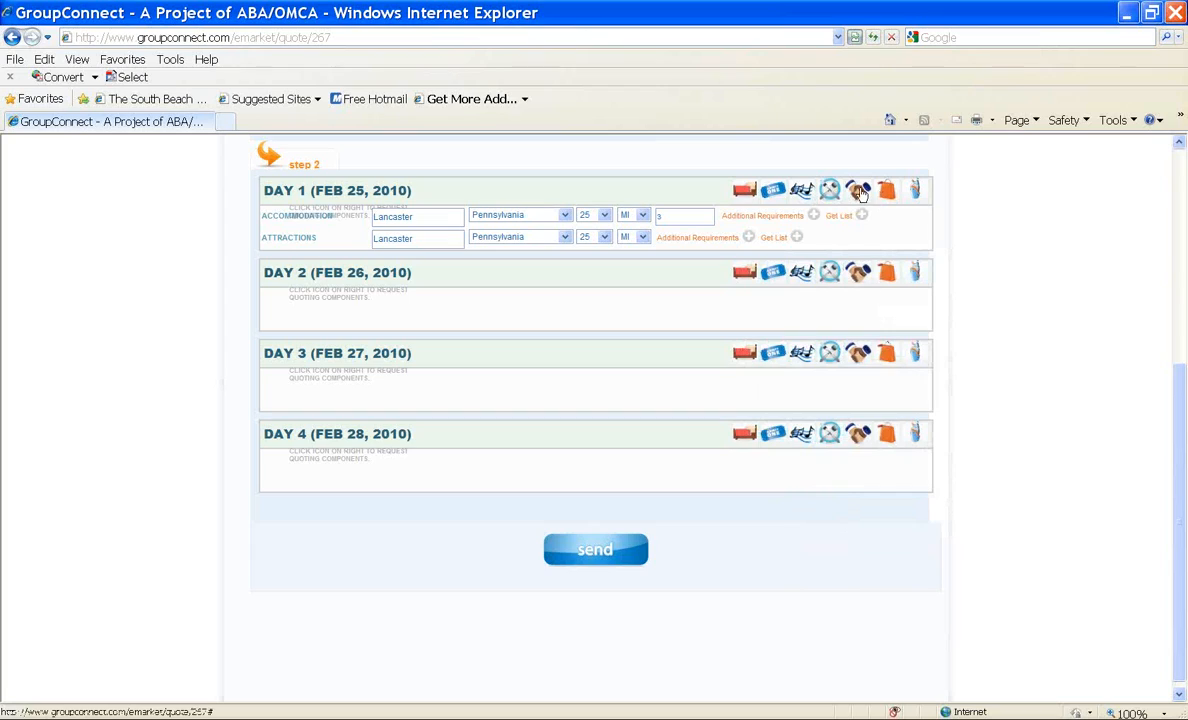
Step: List receptive operators within 100 miles of Lancaster, Pennsylvania for Day 1
click(801, 186)
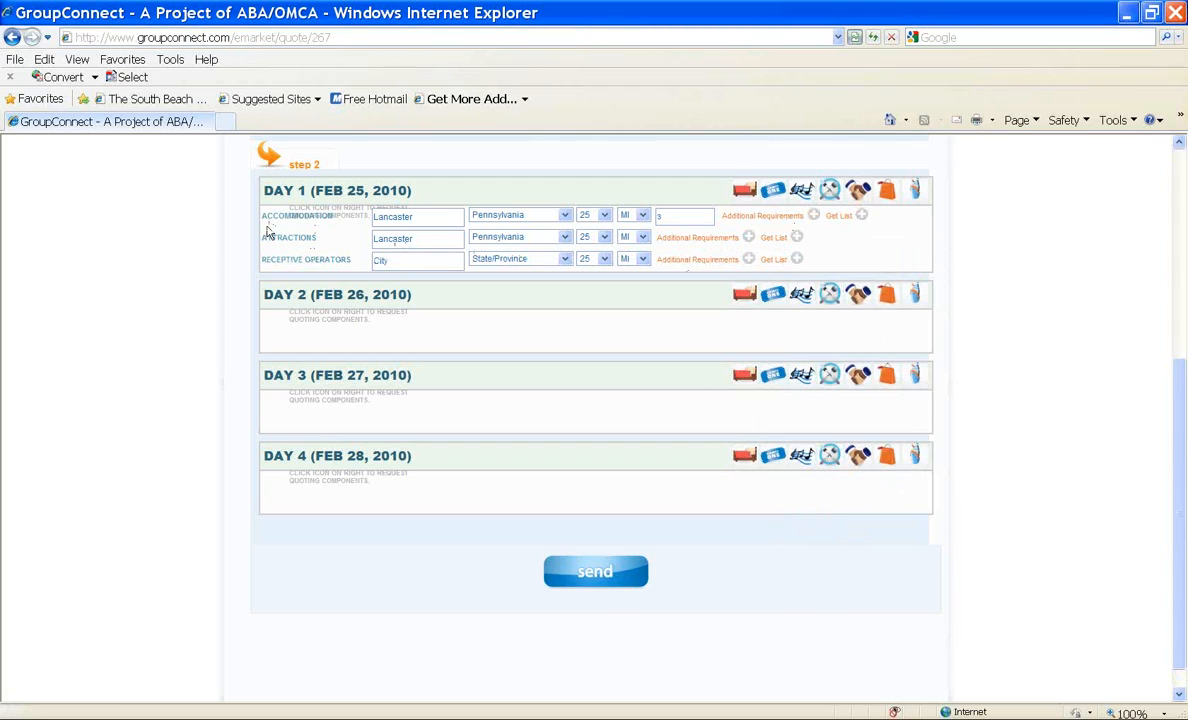
click(424, 265)
text(Lancaster)
key(Tab)
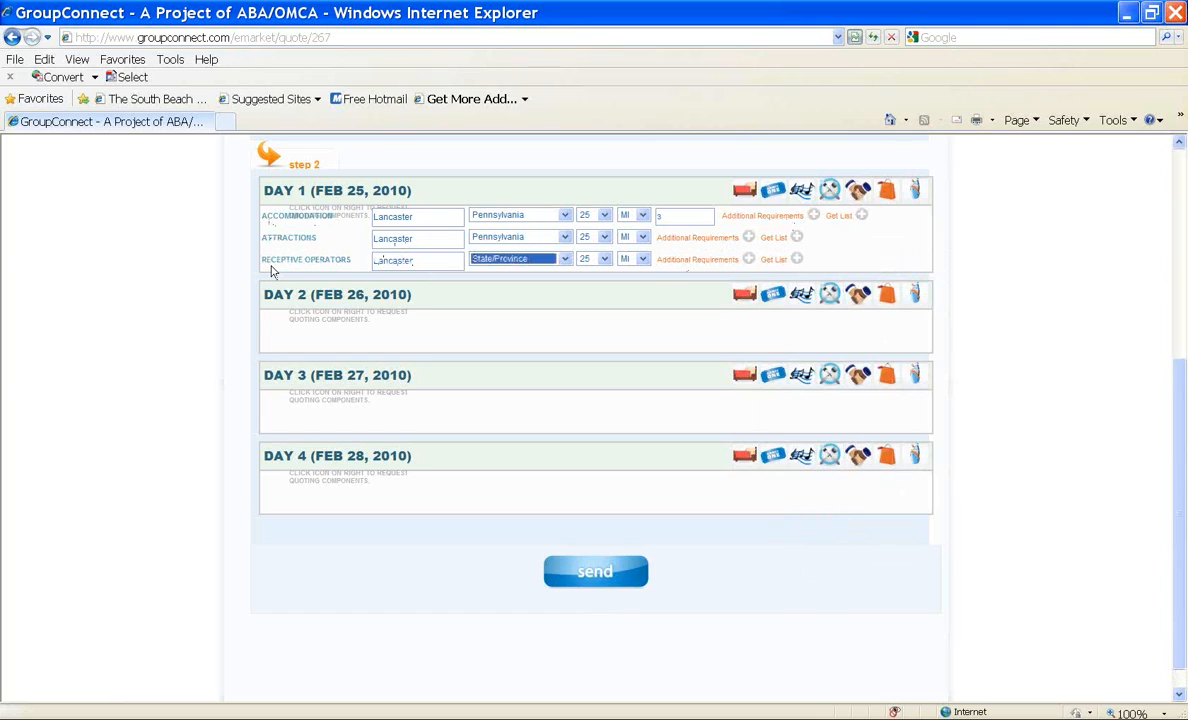
key(p)
click(595, 259)
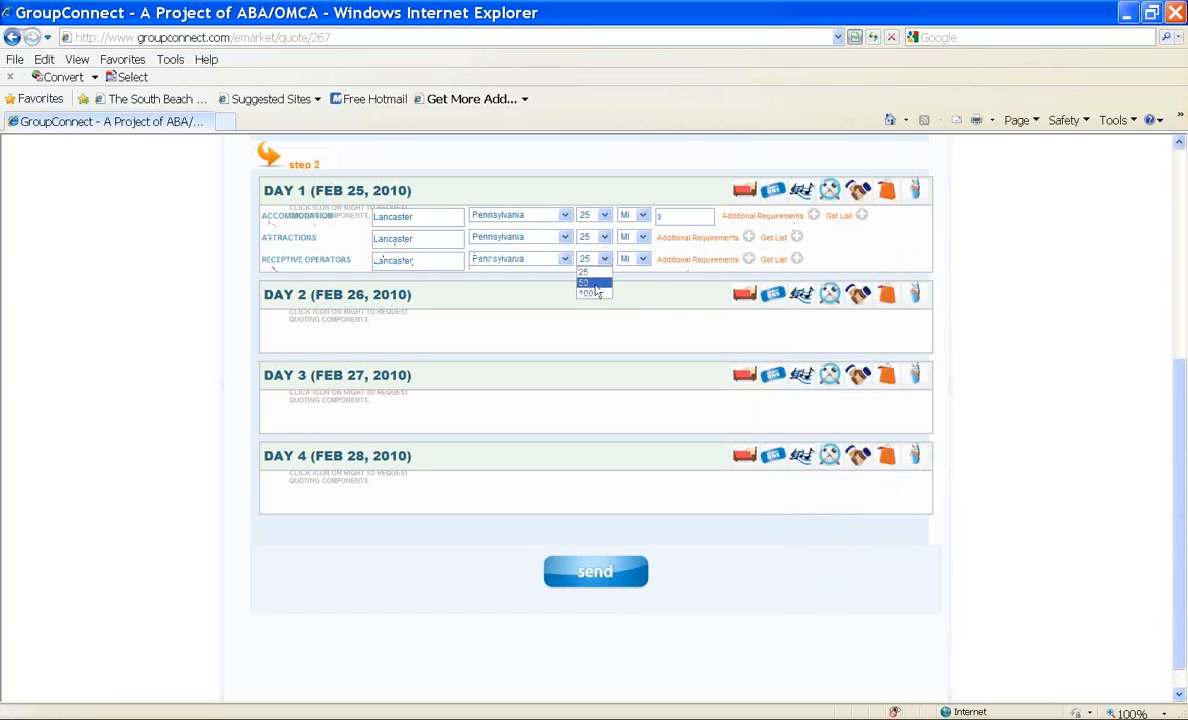
click(591, 292)
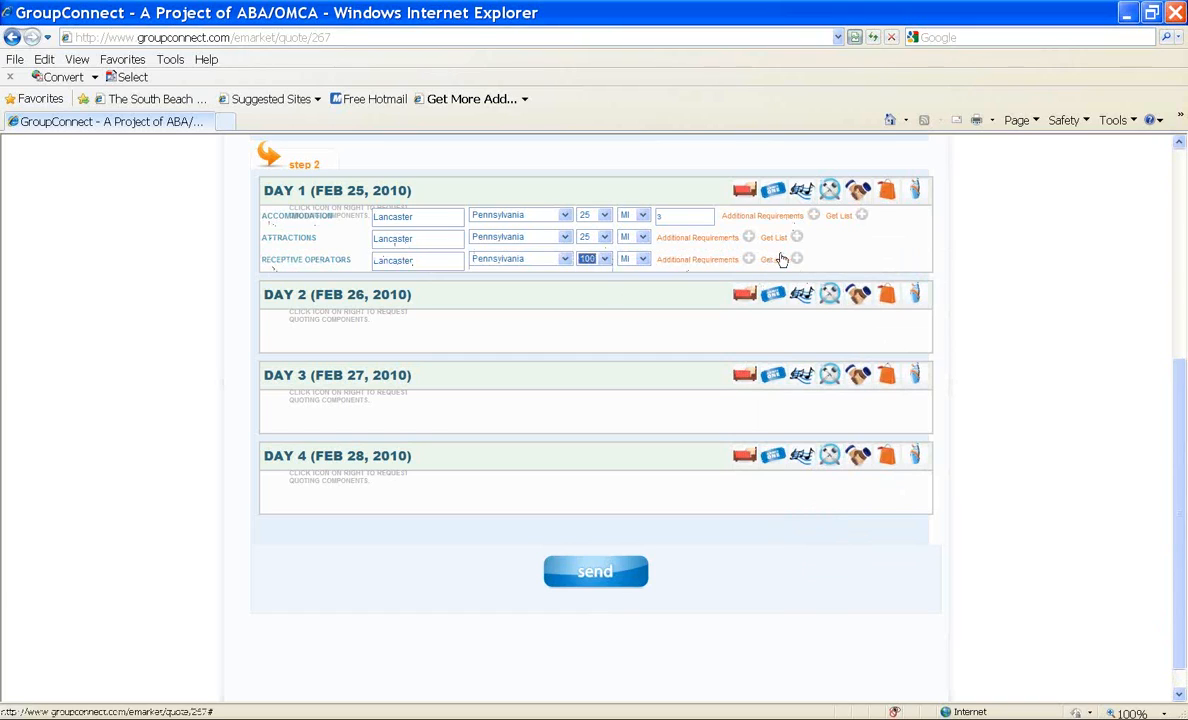
click(778, 259)
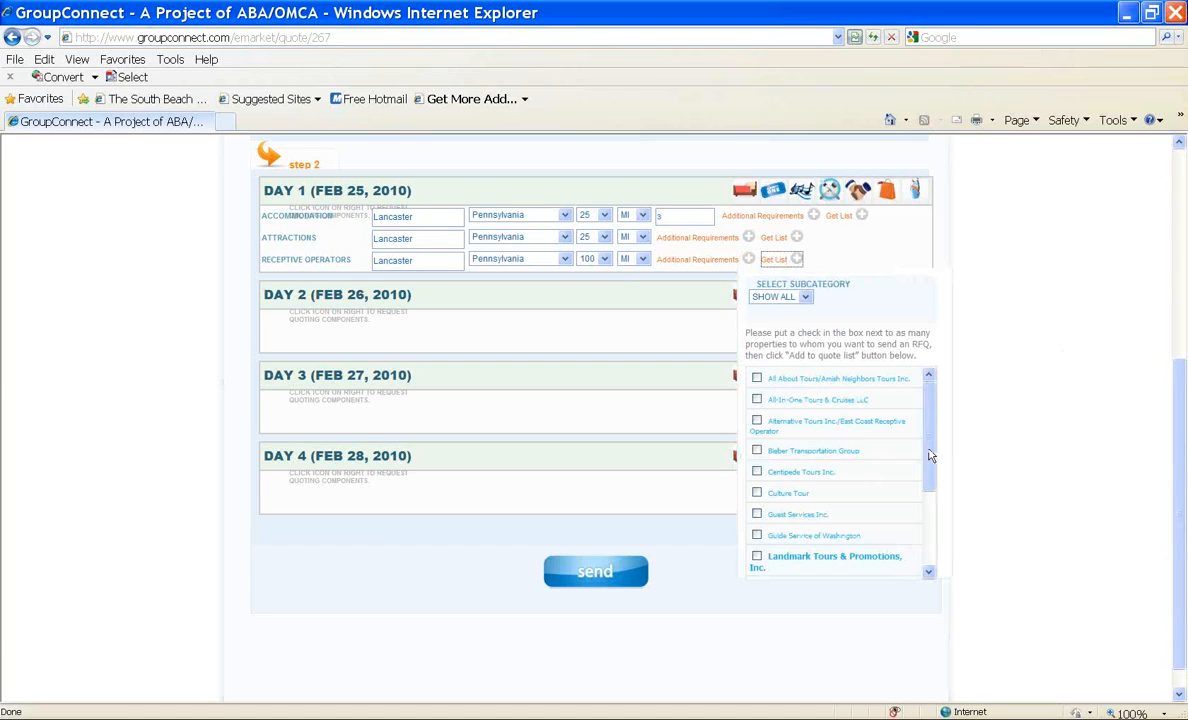
Step: Add only Landmark Tours & Promotions to the quote list and send the tour's quote requests
drag(928, 453, 930, 530)
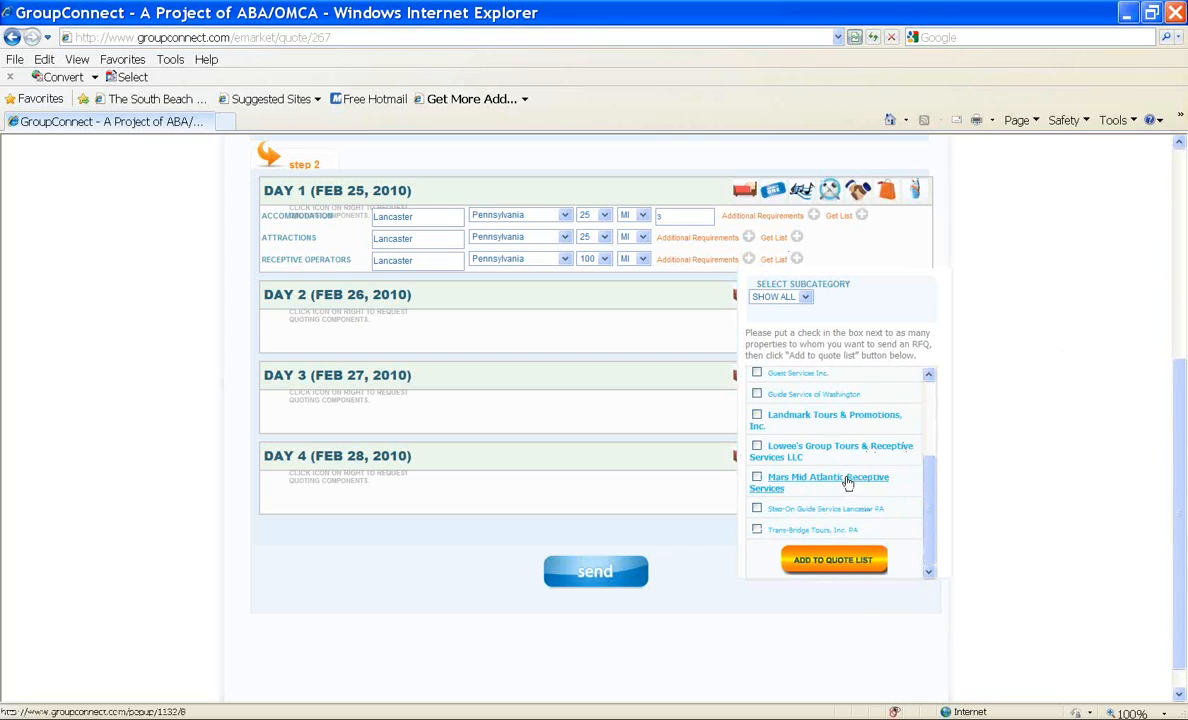
click(757, 415)
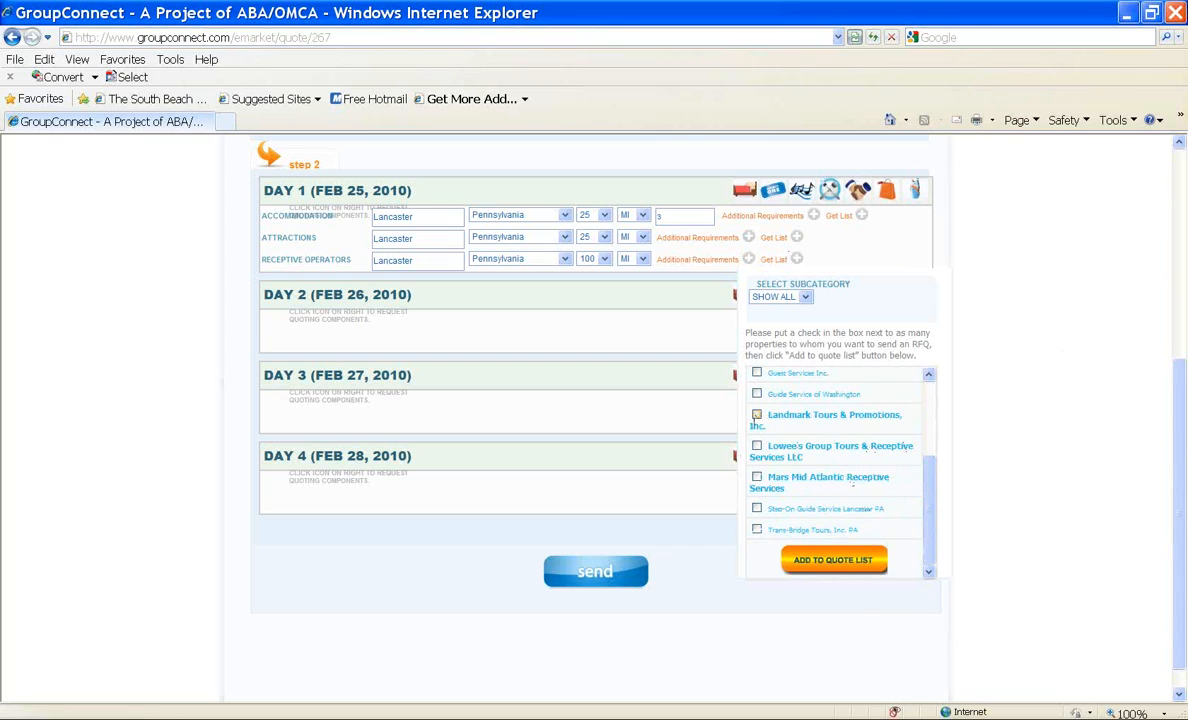
click(757, 446)
click(757, 446)
click(834, 561)
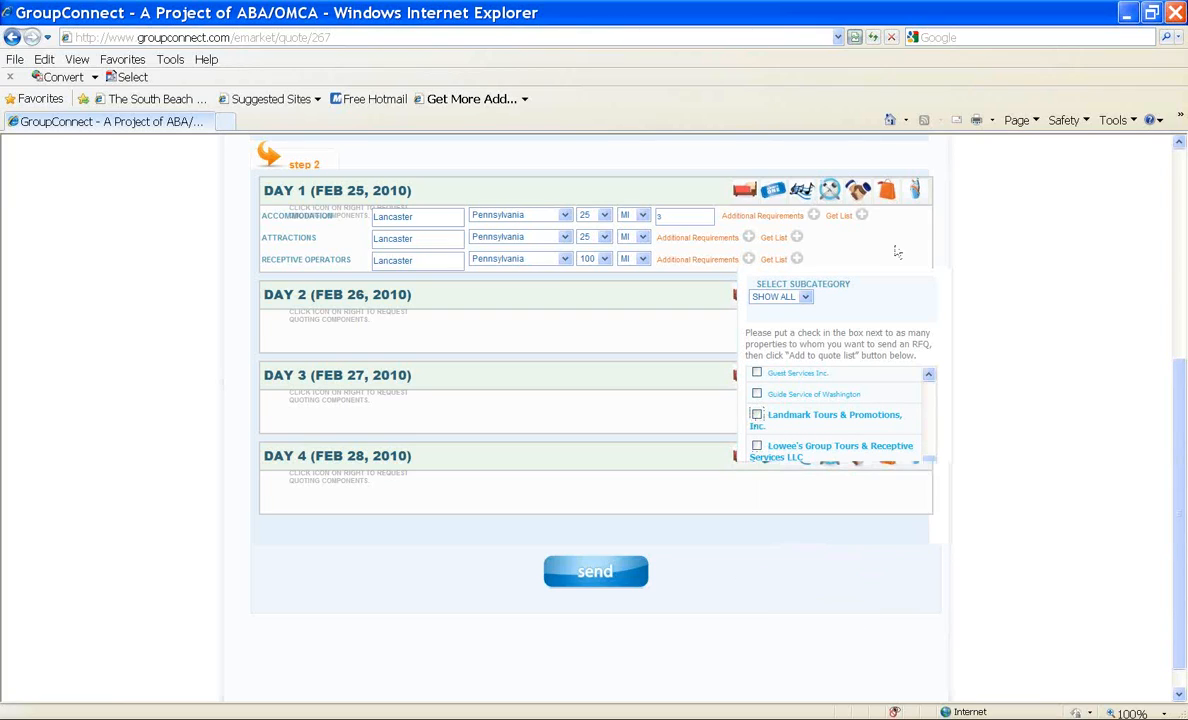
click(601, 569)
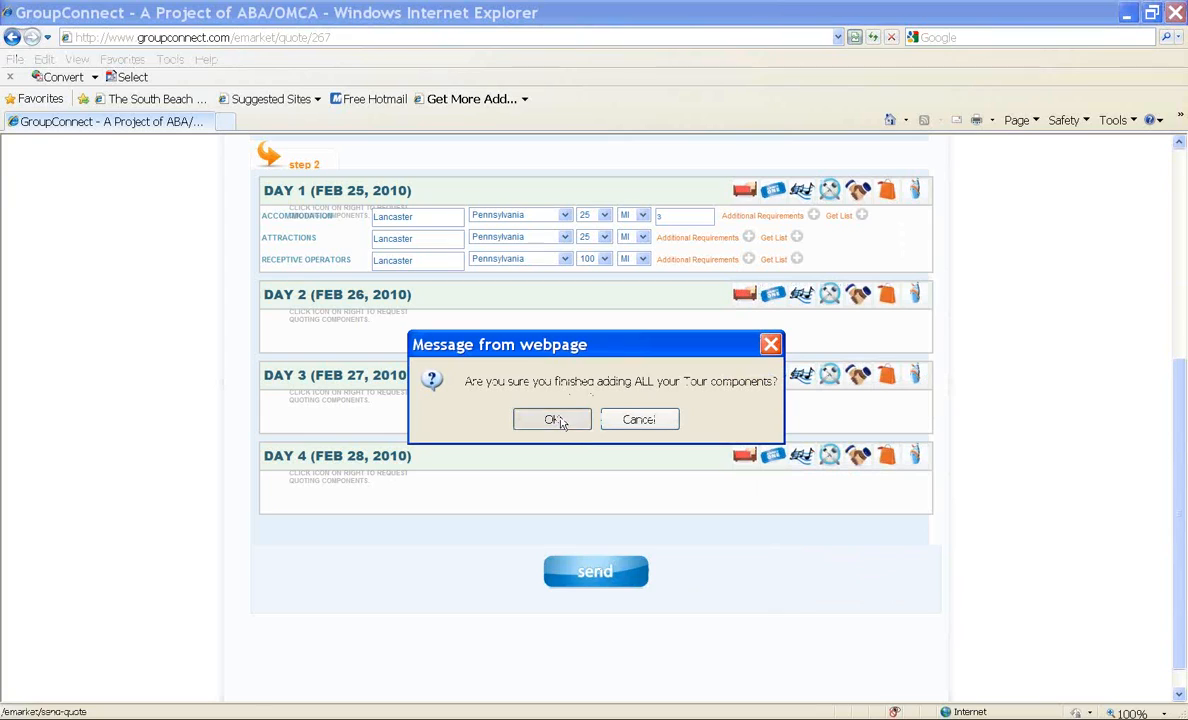
Step: Confirm in the webpage message that all tour components have been added
click(556, 420)
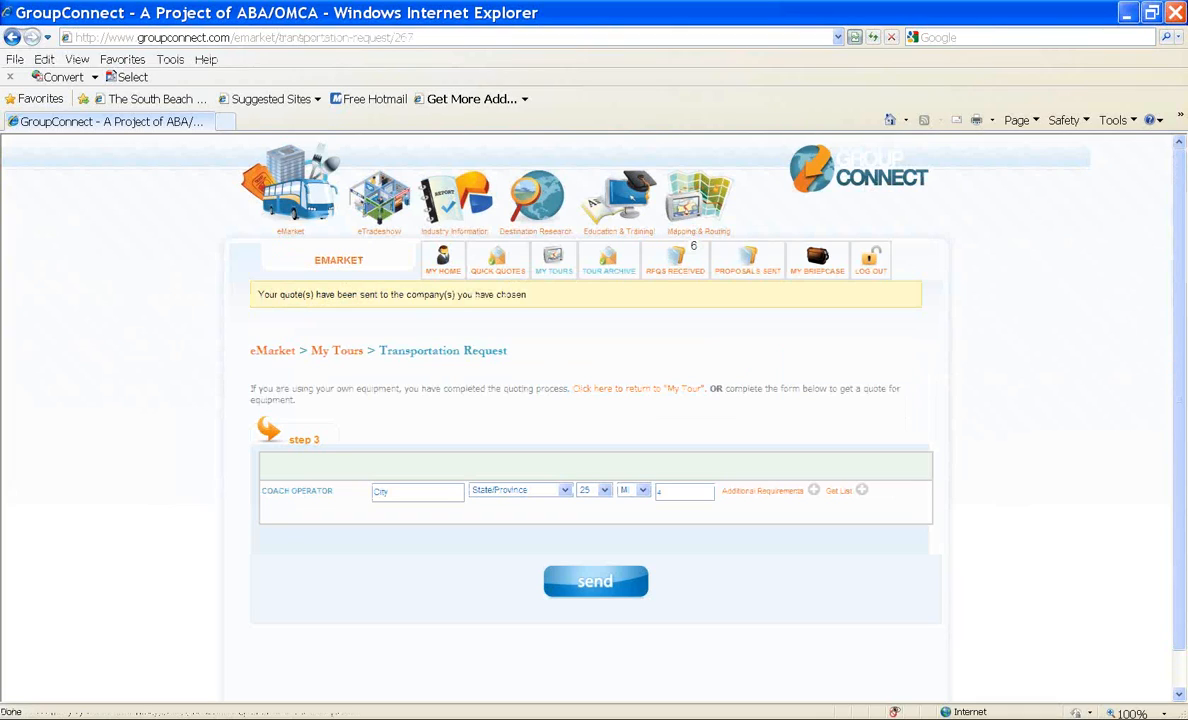
Step: List coach operators for Nashville, Tennessee in the transportation request
double_click(381, 492)
key(BackSpace)
text(Lancaster)
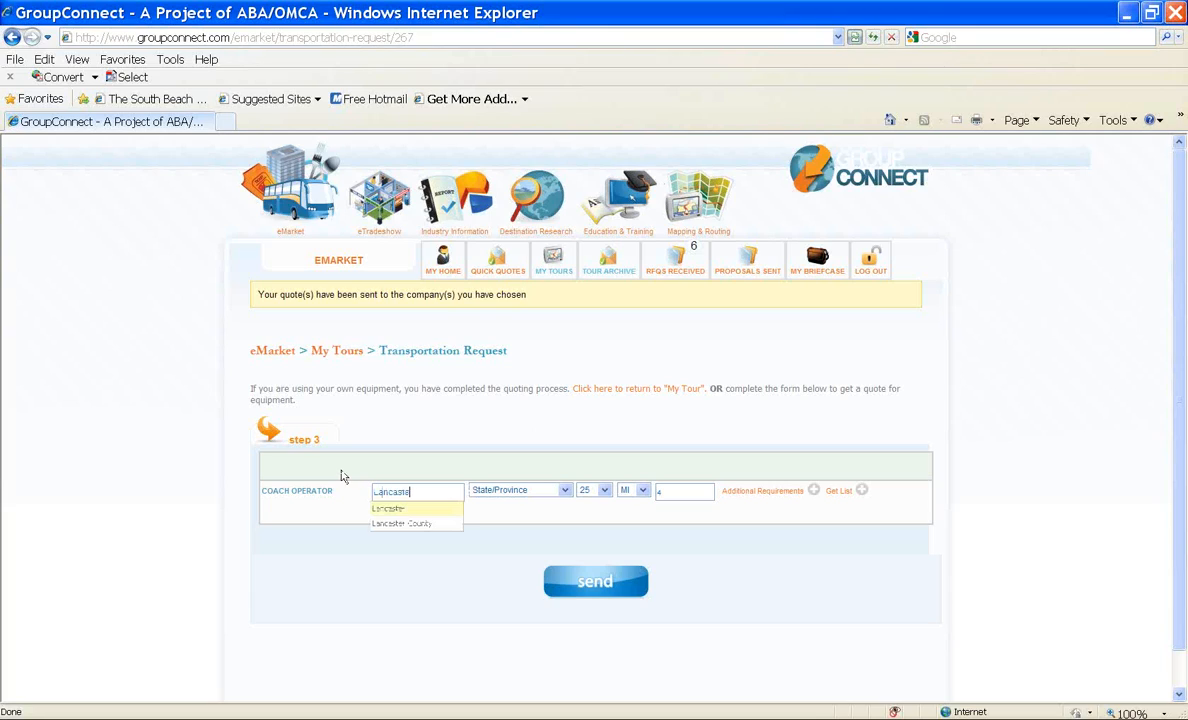
key(BackSpace)
key(BackSpace)
key(BackSpace)
key(BackSpace)
key(BackSpace)
key(BackSpace)
key(BackSpace)
key(BackSpace)
text(as)
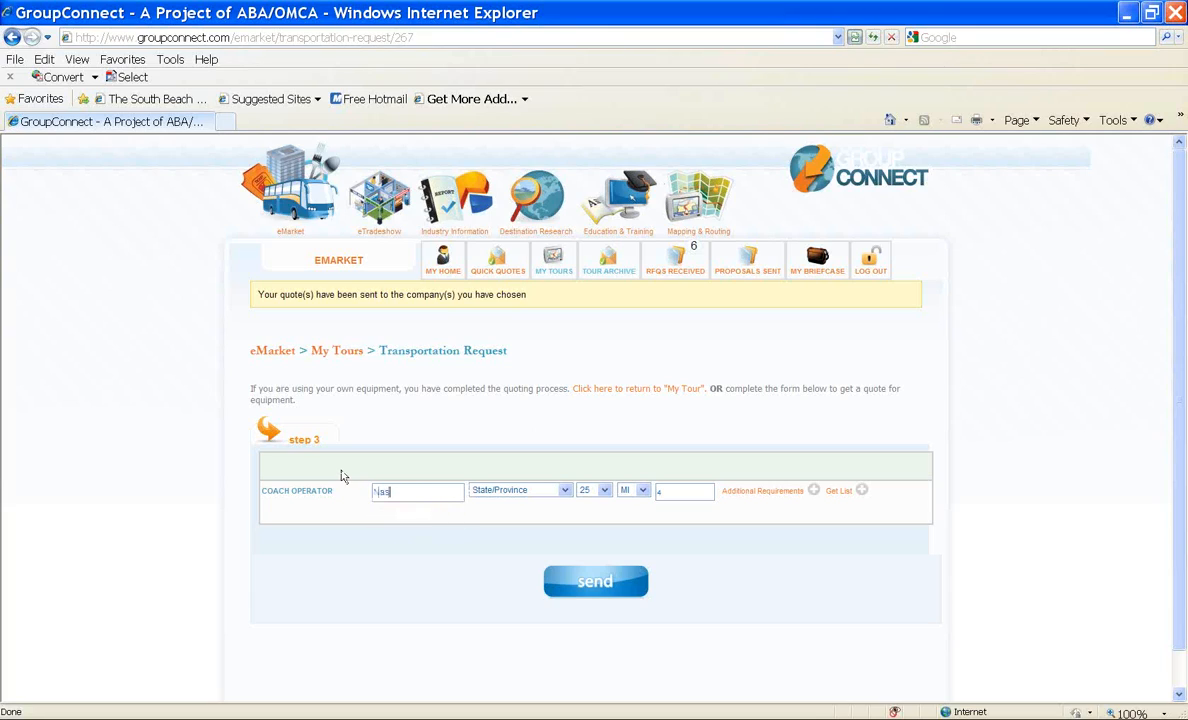
text(hville)
key(Tab)
key(t)
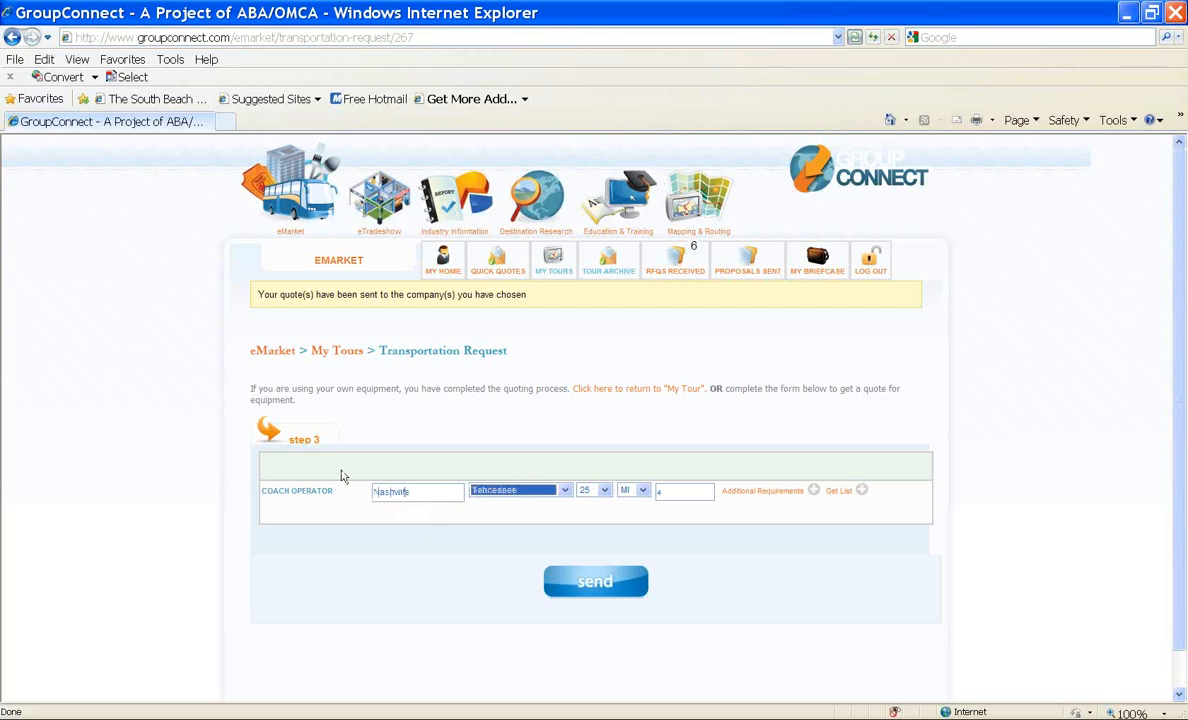
click(838, 489)
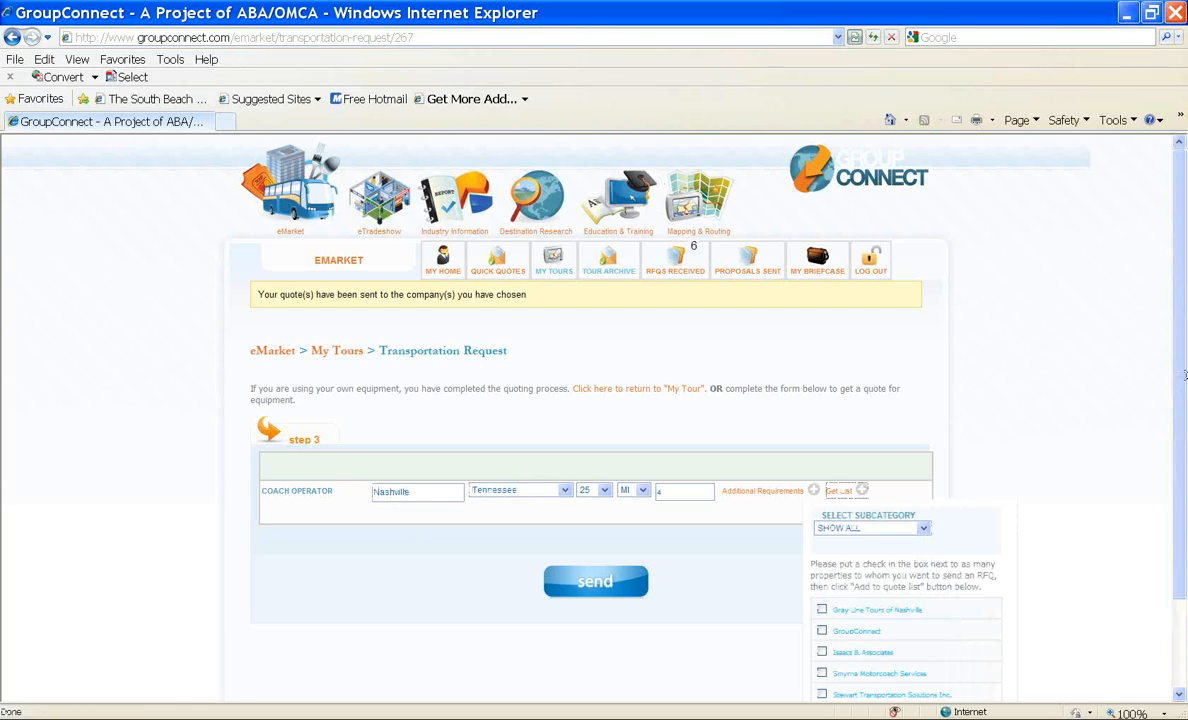
Step: Add Gray Line Tours of Nashville to the quote list and send the transportation request
scroll(904, 455, down, 2)
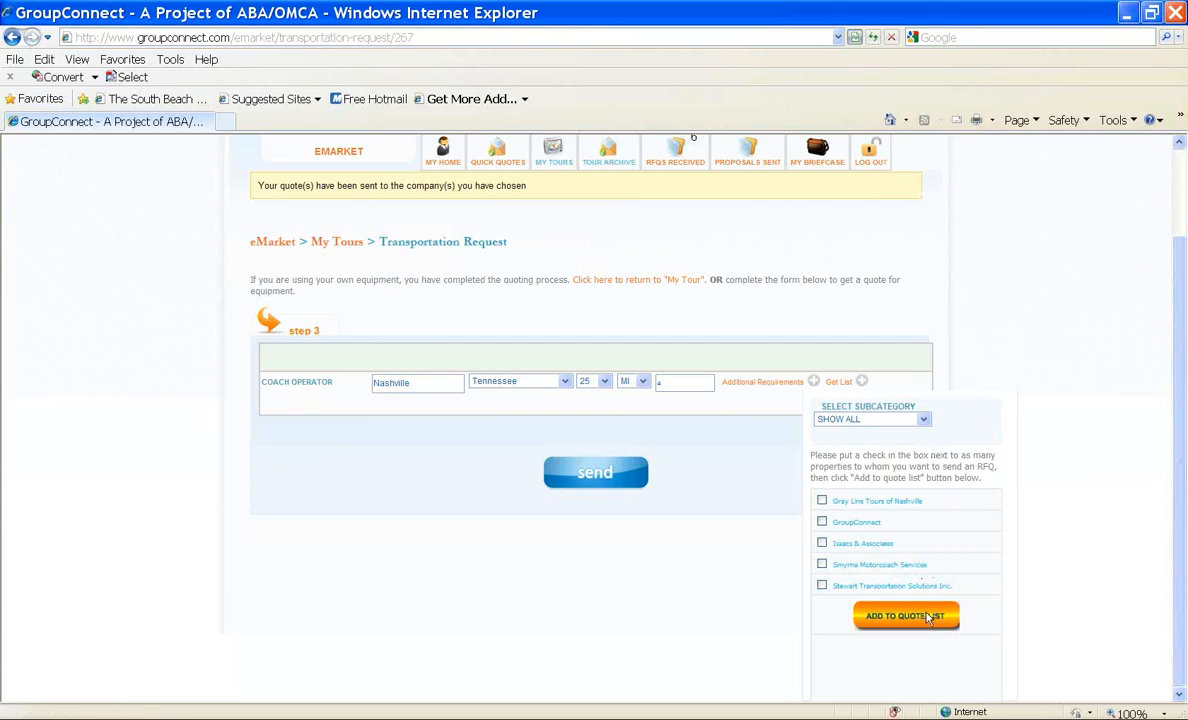
click(822, 501)
click(905, 615)
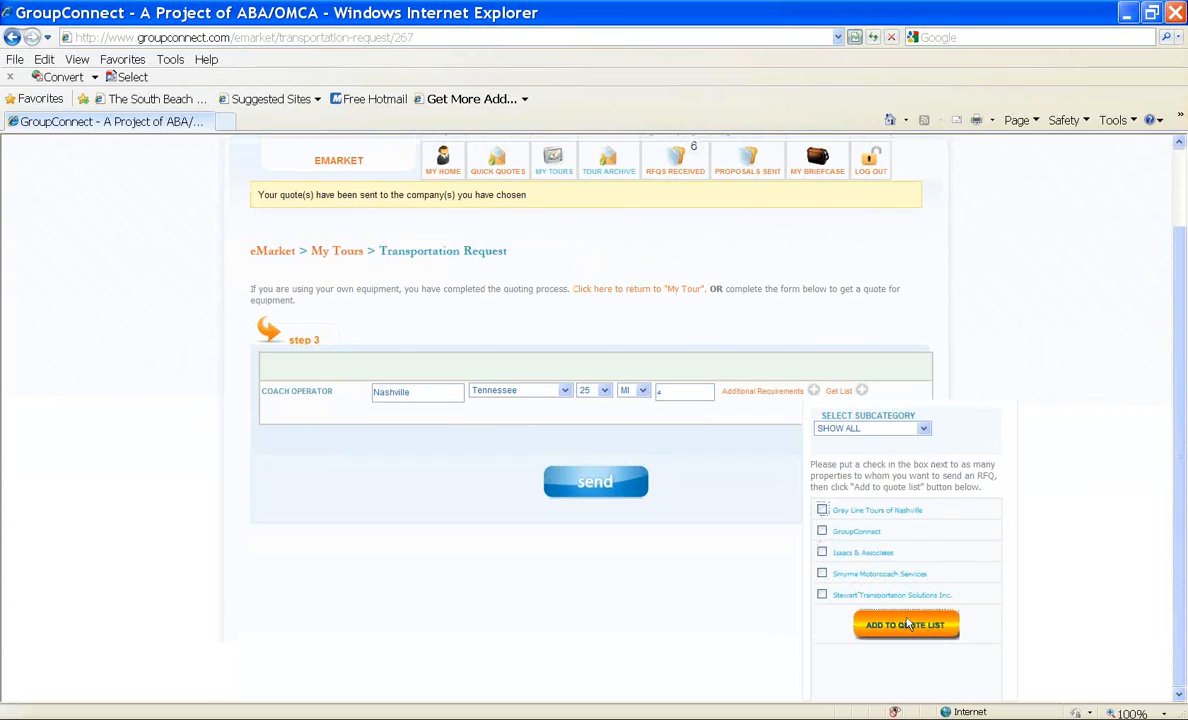
click(592, 538)
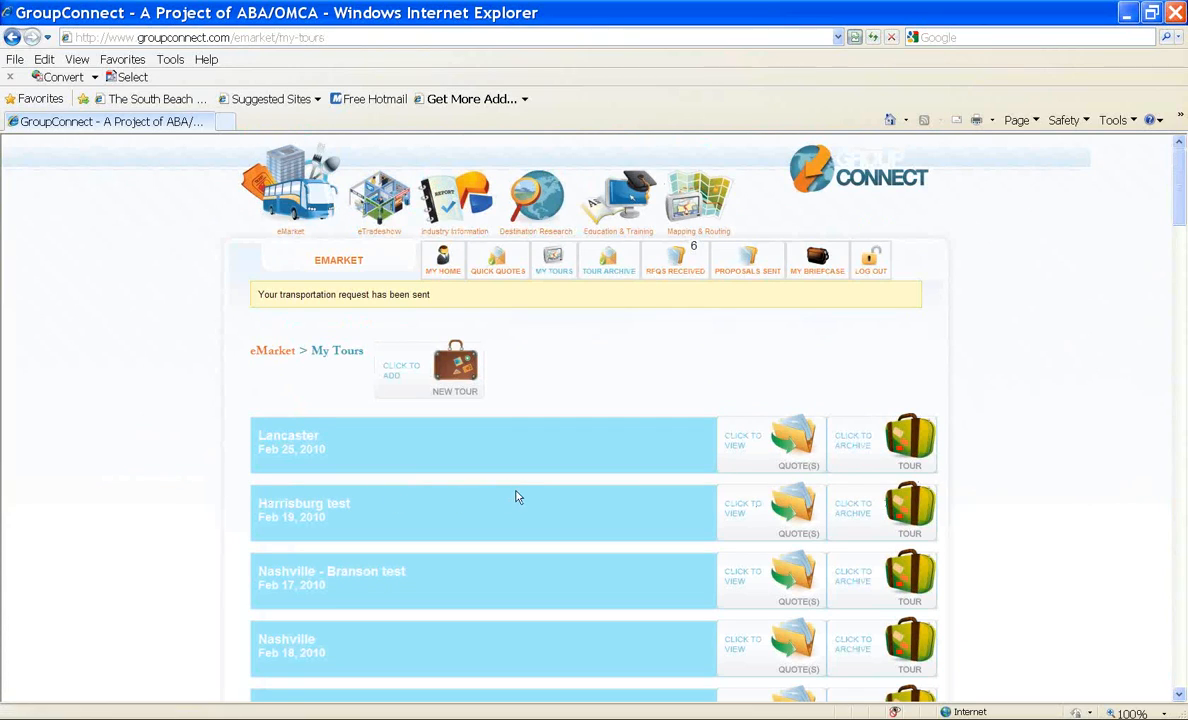
Step: Open View Quote(s) for the Lancaster tour dated Feb 25, 2010 on My Tours
scroll(521, 497, down, 3)
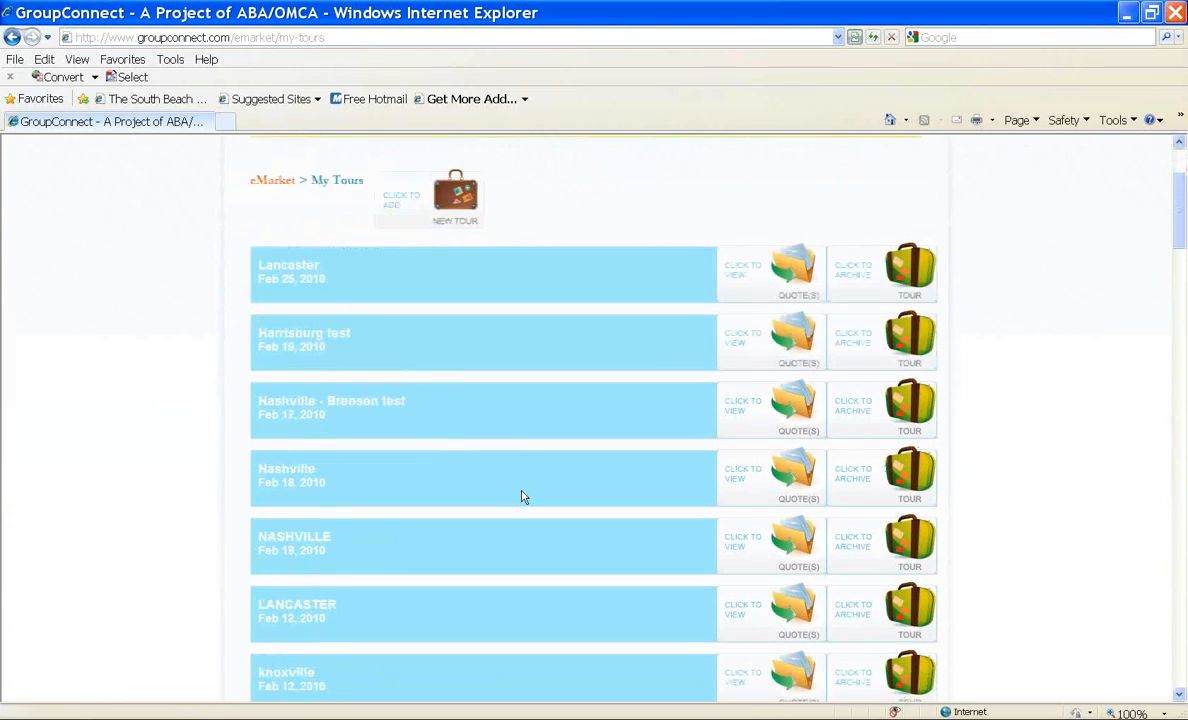
scroll(521, 497, down, 5)
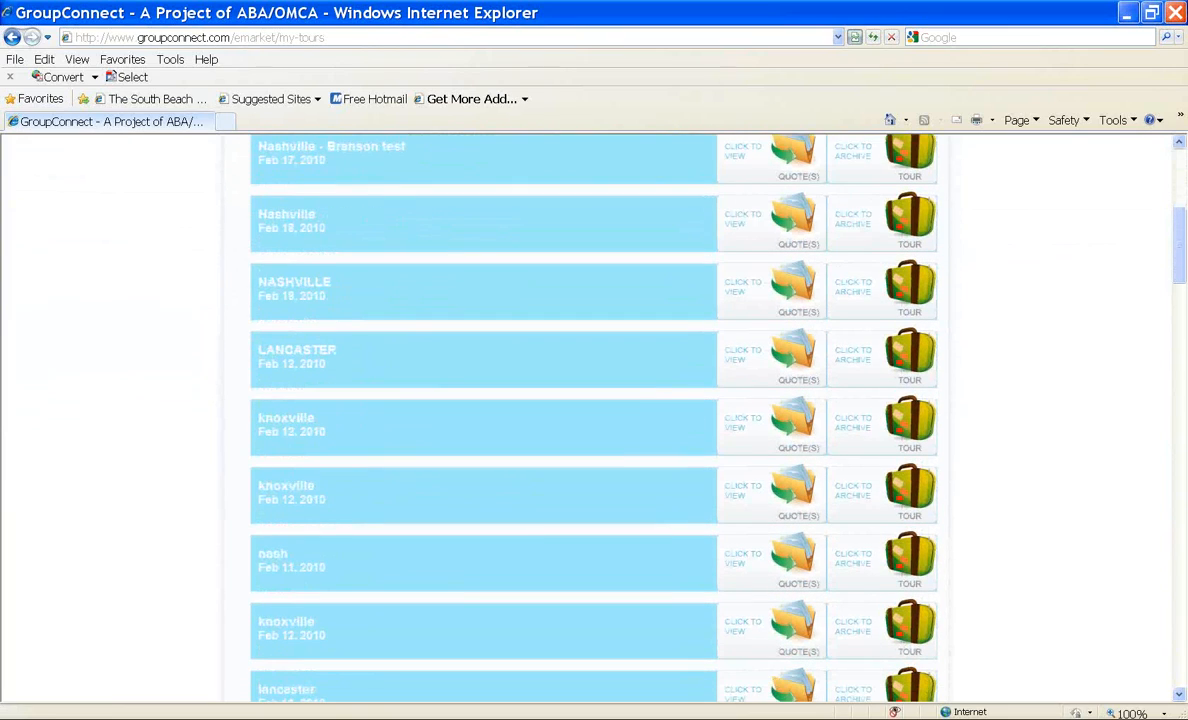
scroll(521, 497, up, 7)
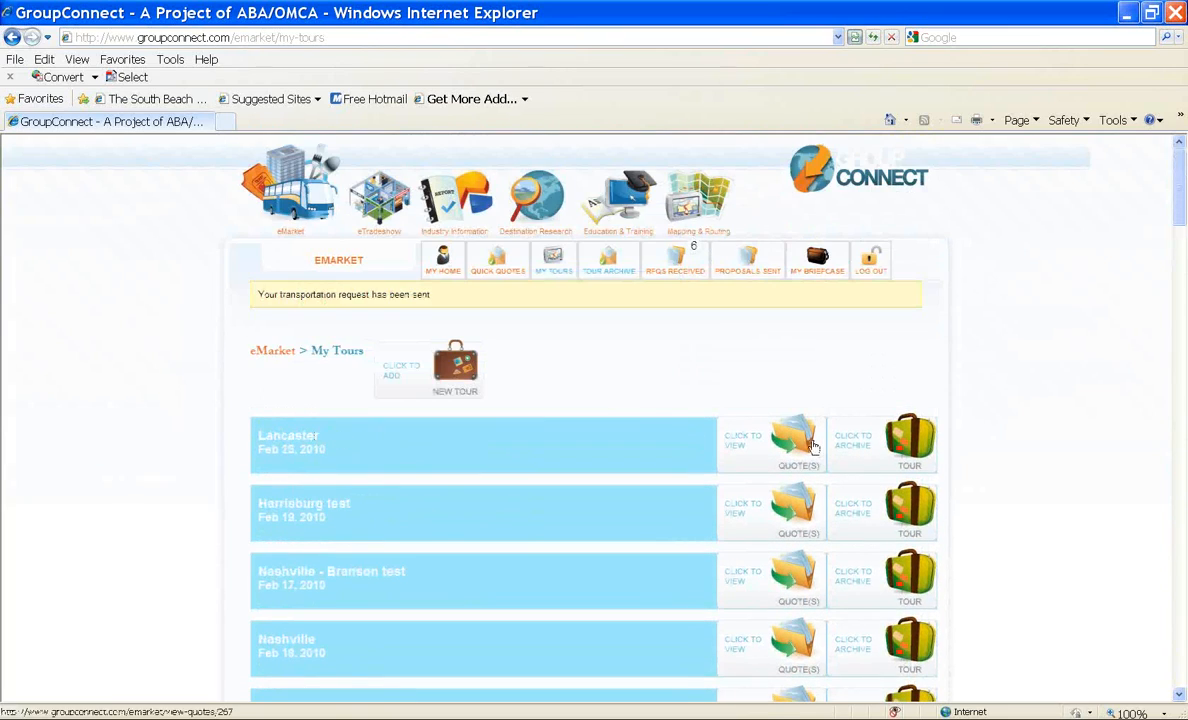
click(813, 446)
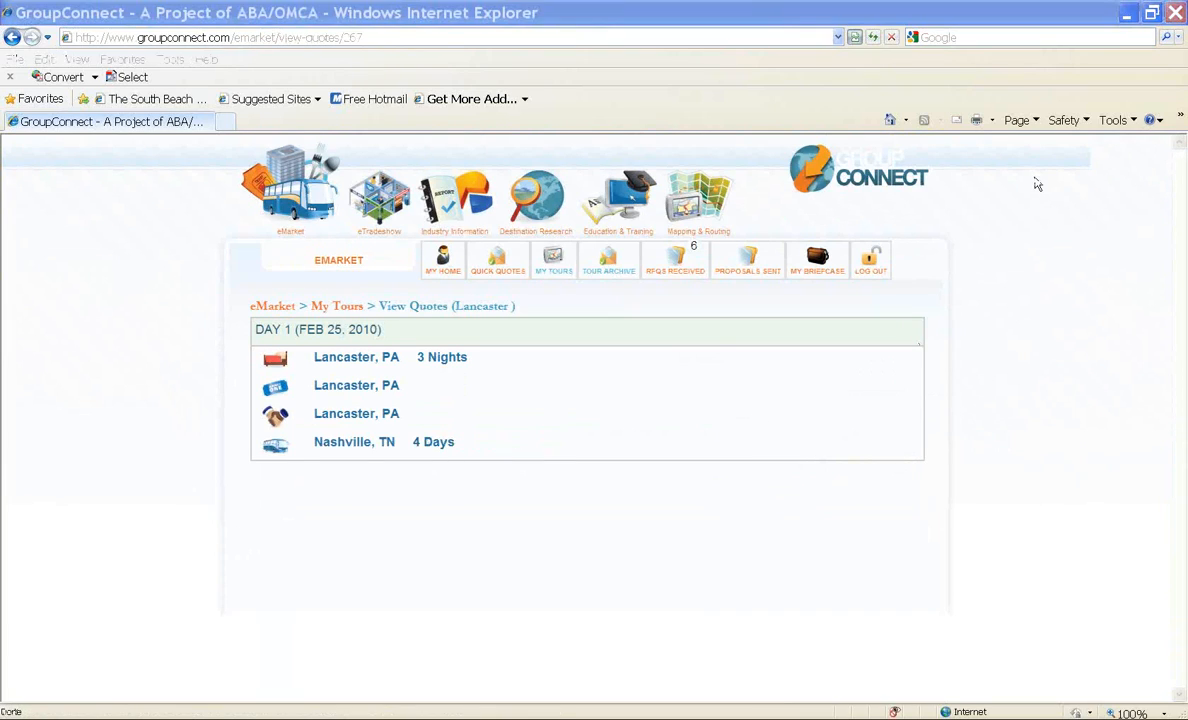
Step: Mark up the three Lancaster, PA requests and the Nashville, TN 4 Days request
mouse_move(546, 355)
mouse_down()
mouse_move(323, 293)
mouse_move(208, 424)
mouse_move(322, 513)
mouse_move(578, 368)
mouse_move(543, 326)
mouse_up()
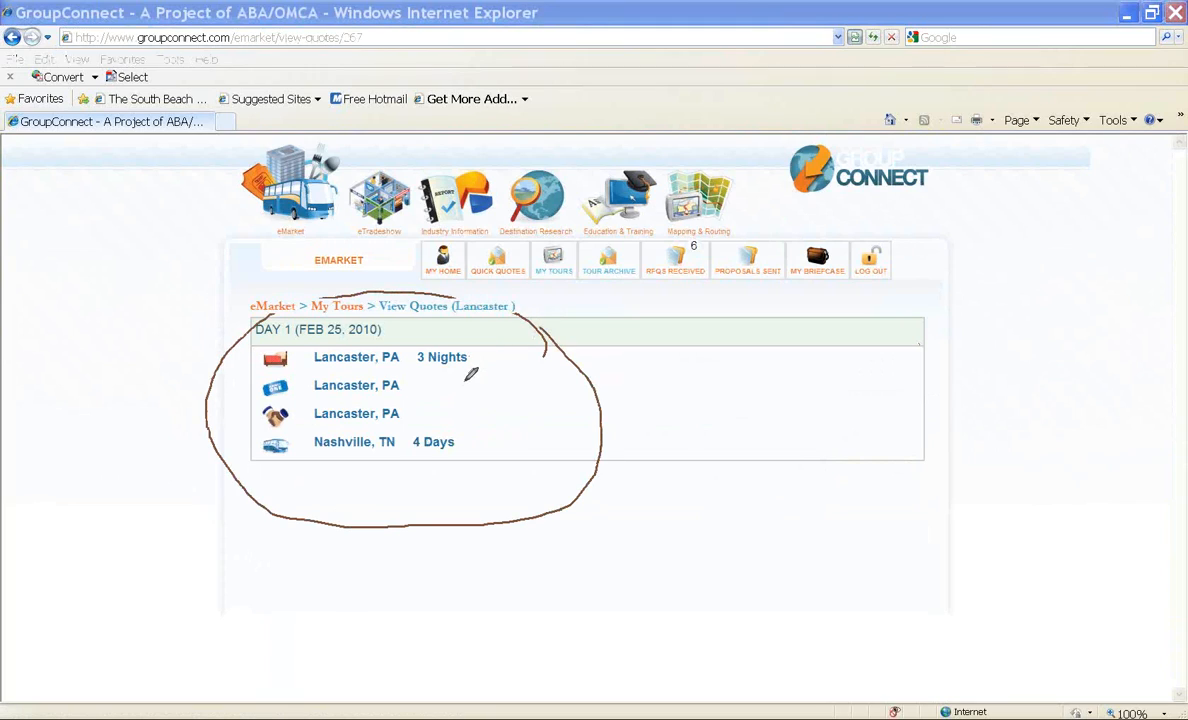
drag(468, 374, 309, 357)
drag(459, 404, 259, 384)
drag(430, 424, 268, 412)
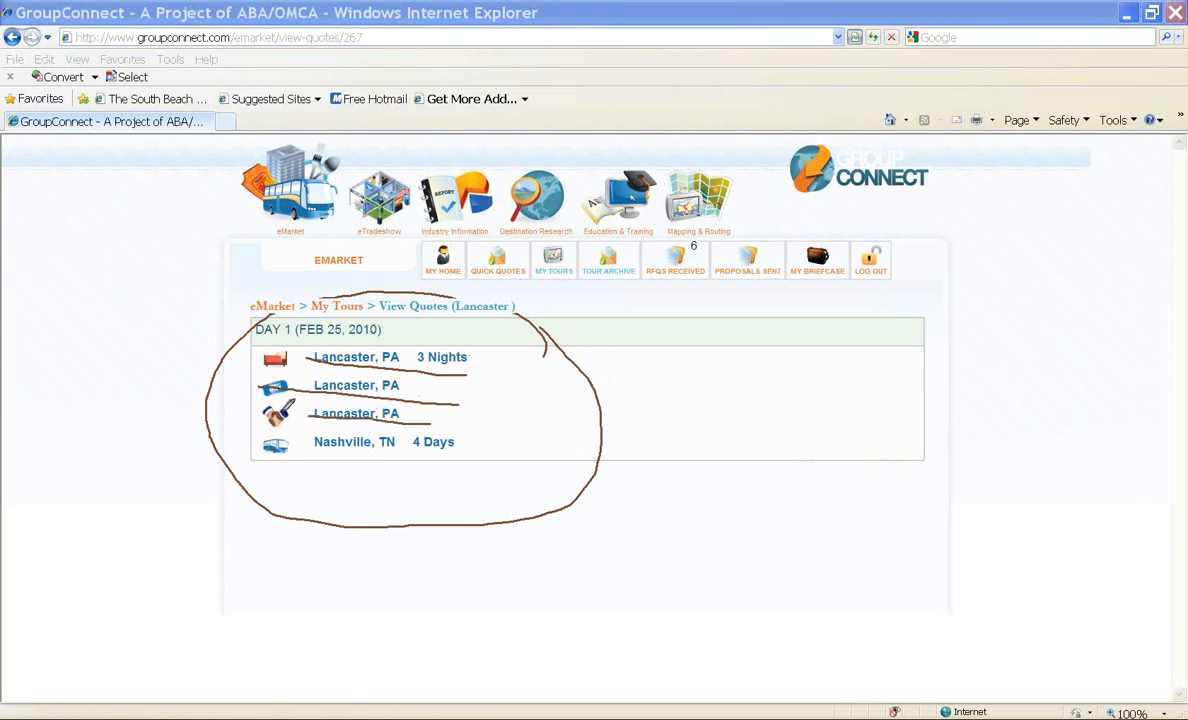
drag(487, 468, 256, 436)
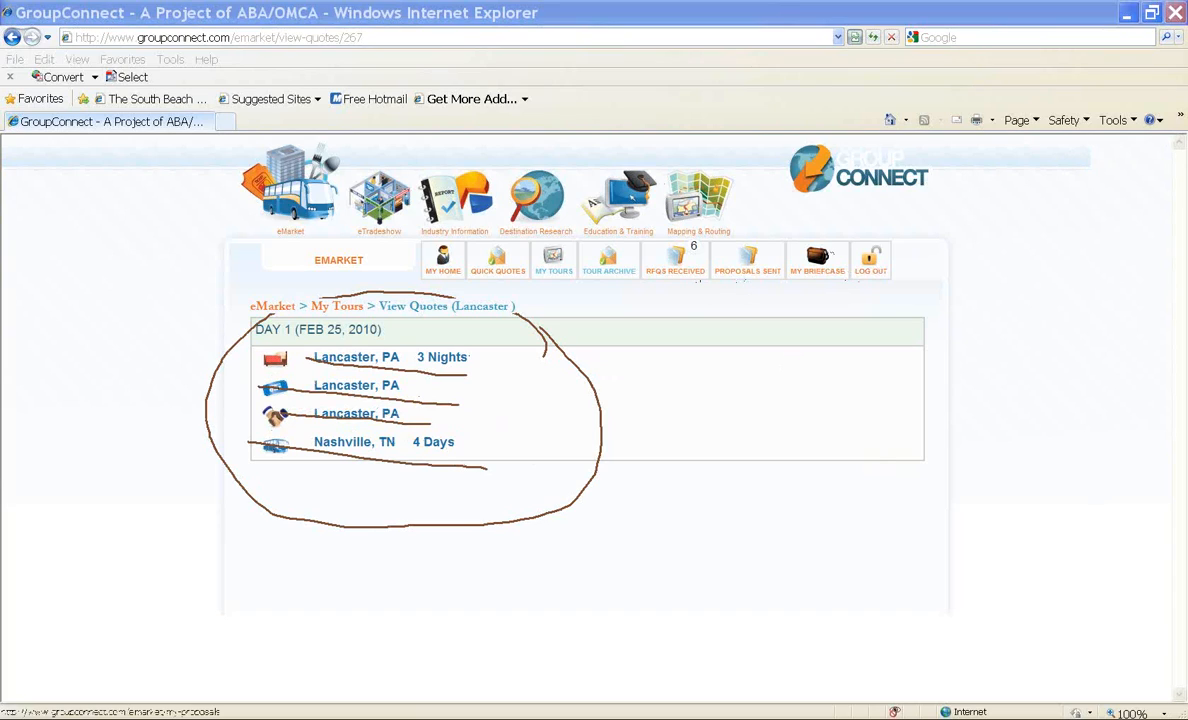
Step: Open My Proposals and circle the pending and completed proposals
click(748, 275)
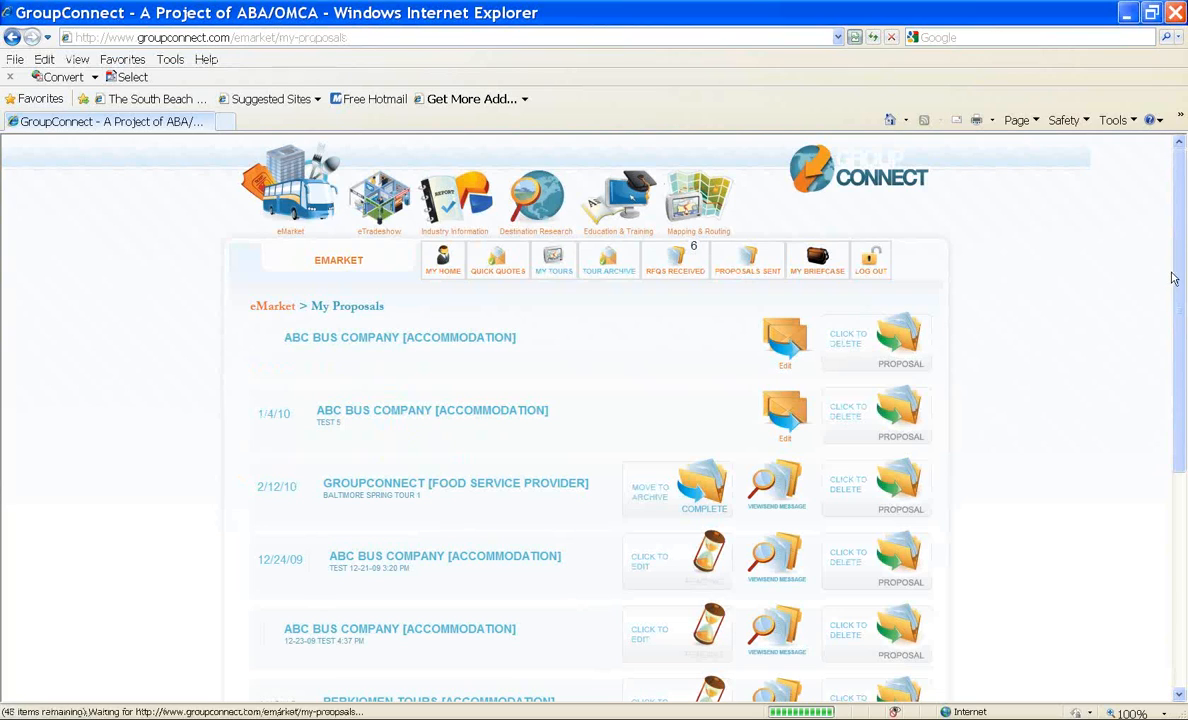
drag(1183, 267, 1183, 396)
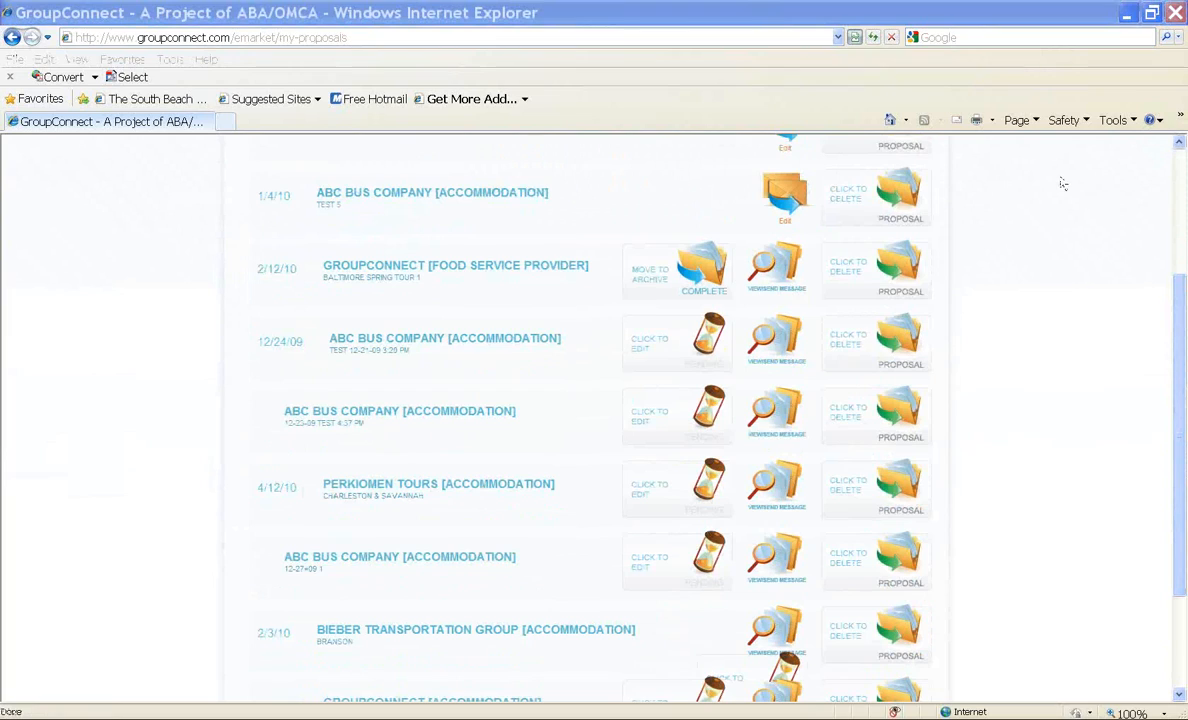
mouse_move(1022, 328)
mouse_down()
mouse_move(1005, 320)
mouse_move(578, 420)
mouse_move(622, 565)
mouse_move(982, 560)
mouse_move(1025, 325)
mouse_move(1012, 303)
mouse_up()
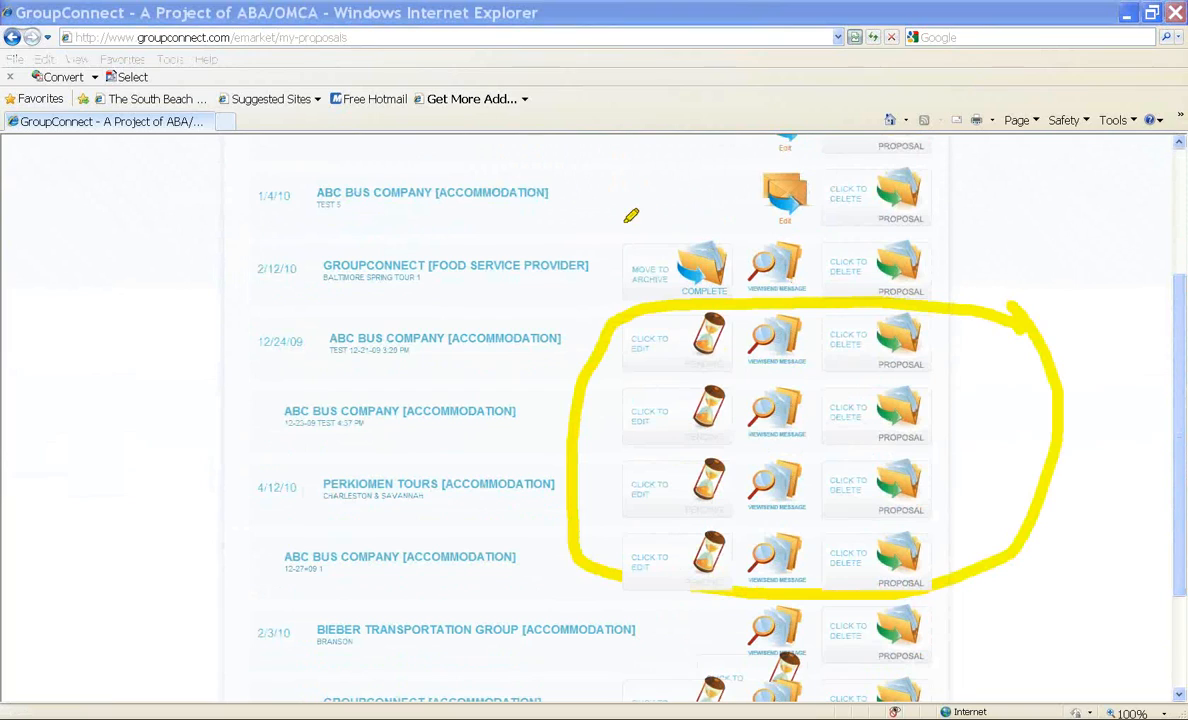
drag(665, 218, 767, 302)
drag(664, 198, 800, 240)
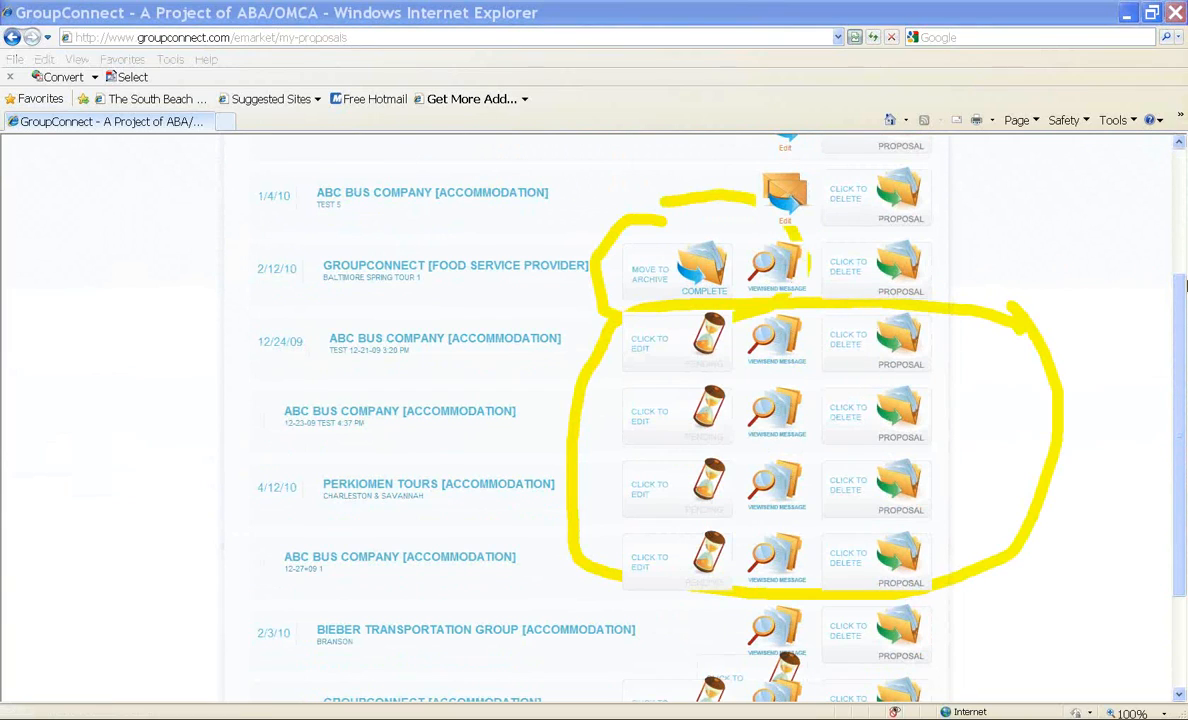
Step: Clear the annotations and scroll through the My Proposals list
drag(1178, 291, 1168, 360)
key(Escape)
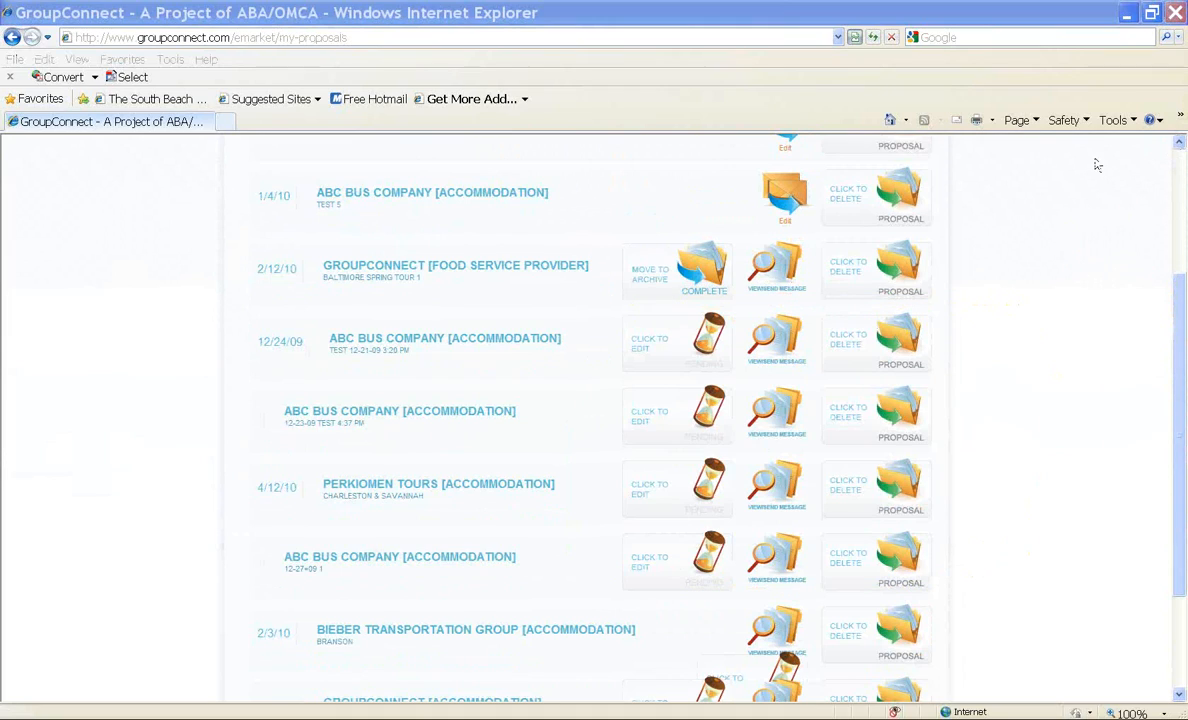
drag(1180, 285, 1168, 145)
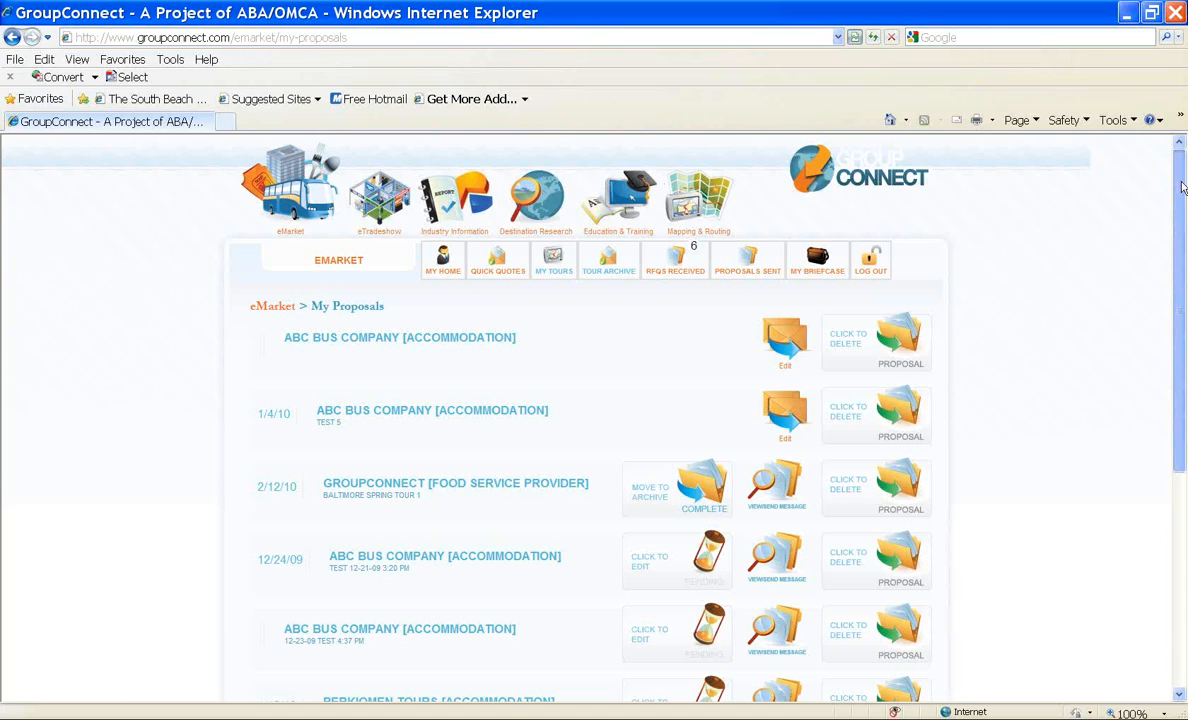
drag(1182, 176, 1180, 110)
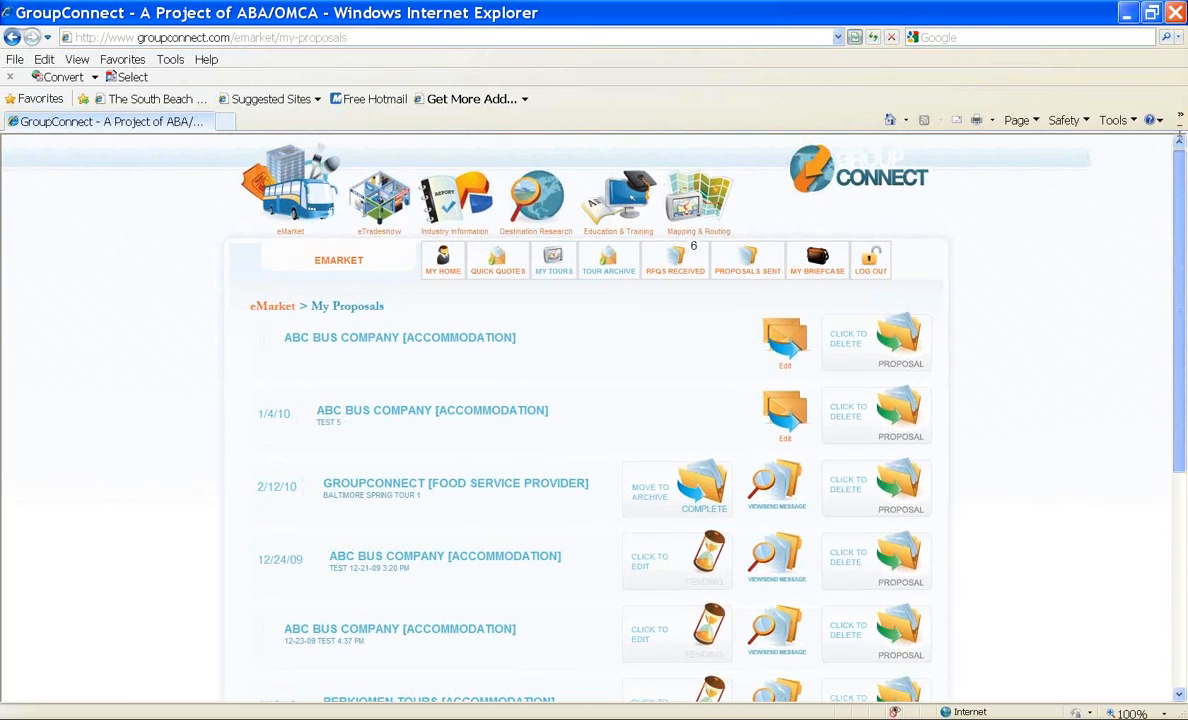